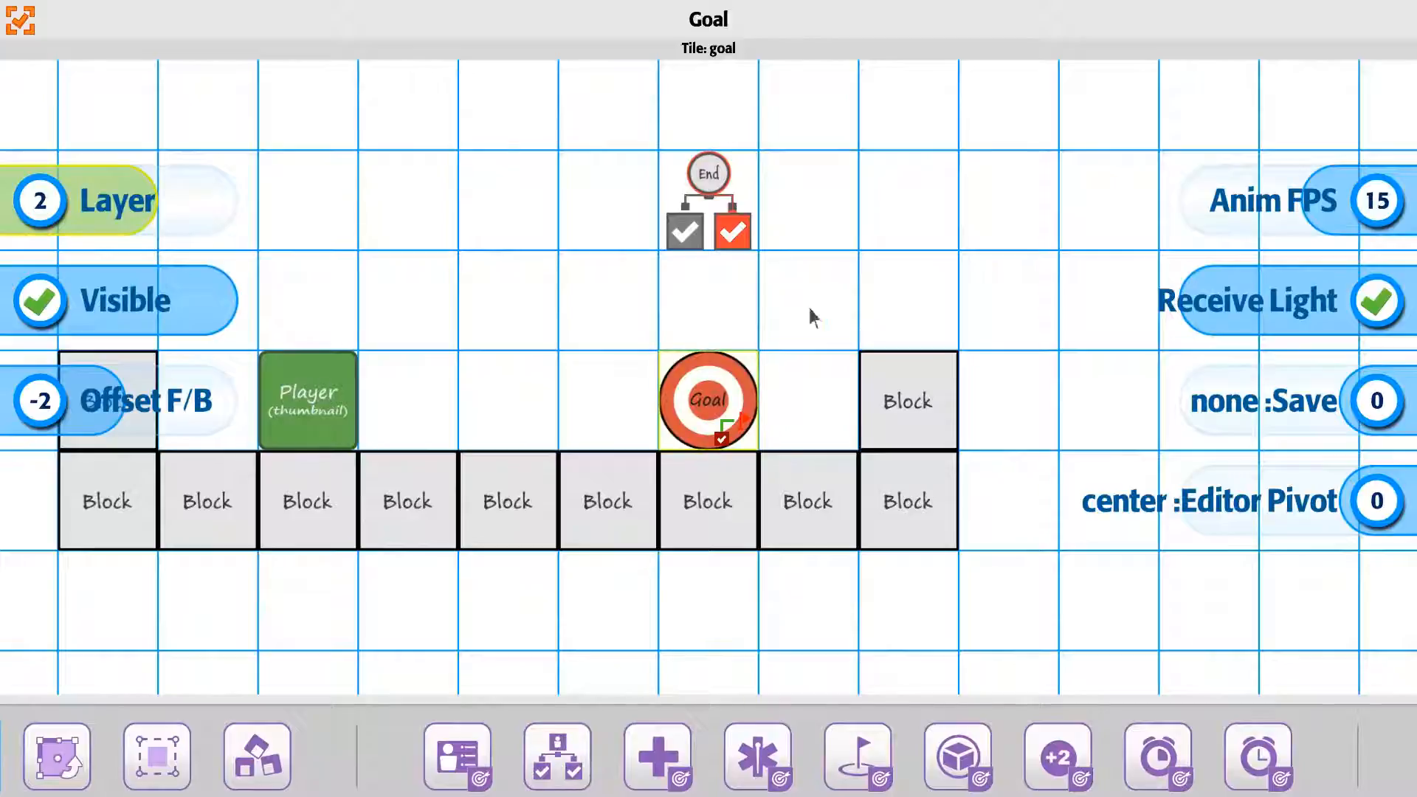
# - In the goal tile's team conditions, set Team Win By to items and Teams Tied to tied
pyautogui.click(455, 746)
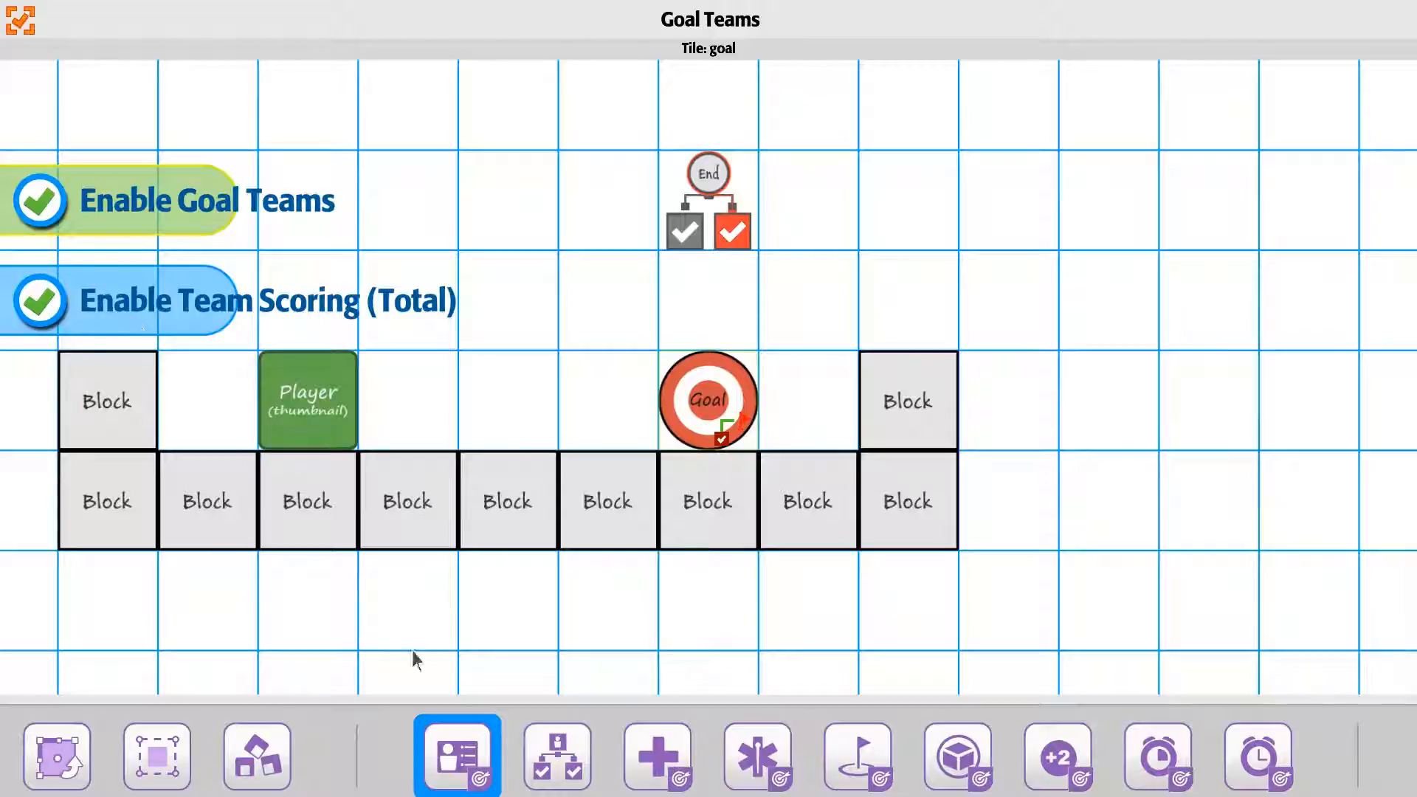
pyautogui.click(550, 752)
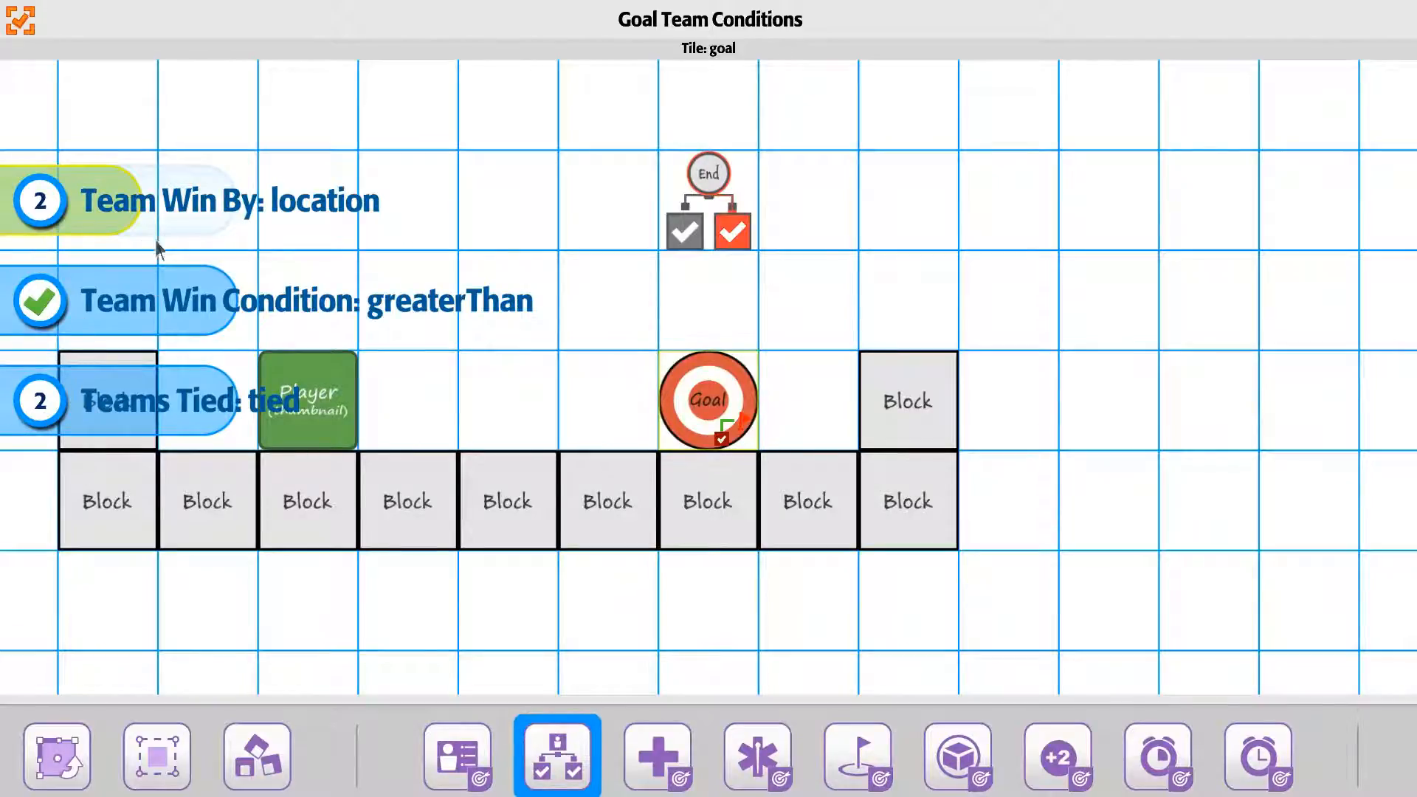
pyautogui.click(117, 211)
pyautogui.click(65, 221)
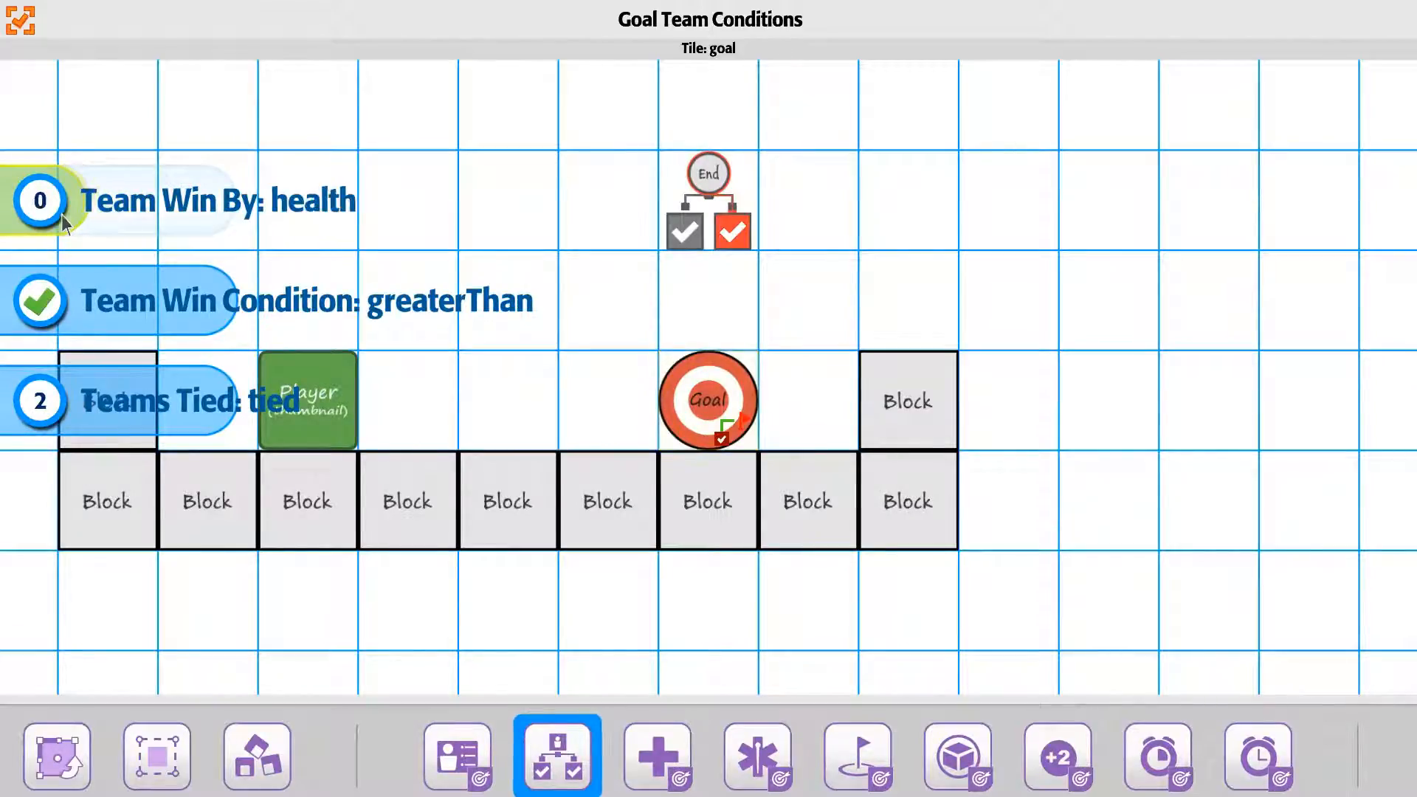
pyautogui.moveTo(47, 221)
pyautogui.mouseDown()
pyautogui.moveTo(239, 217)
pyautogui.moveTo(154, 210)
pyautogui.mouseUp()
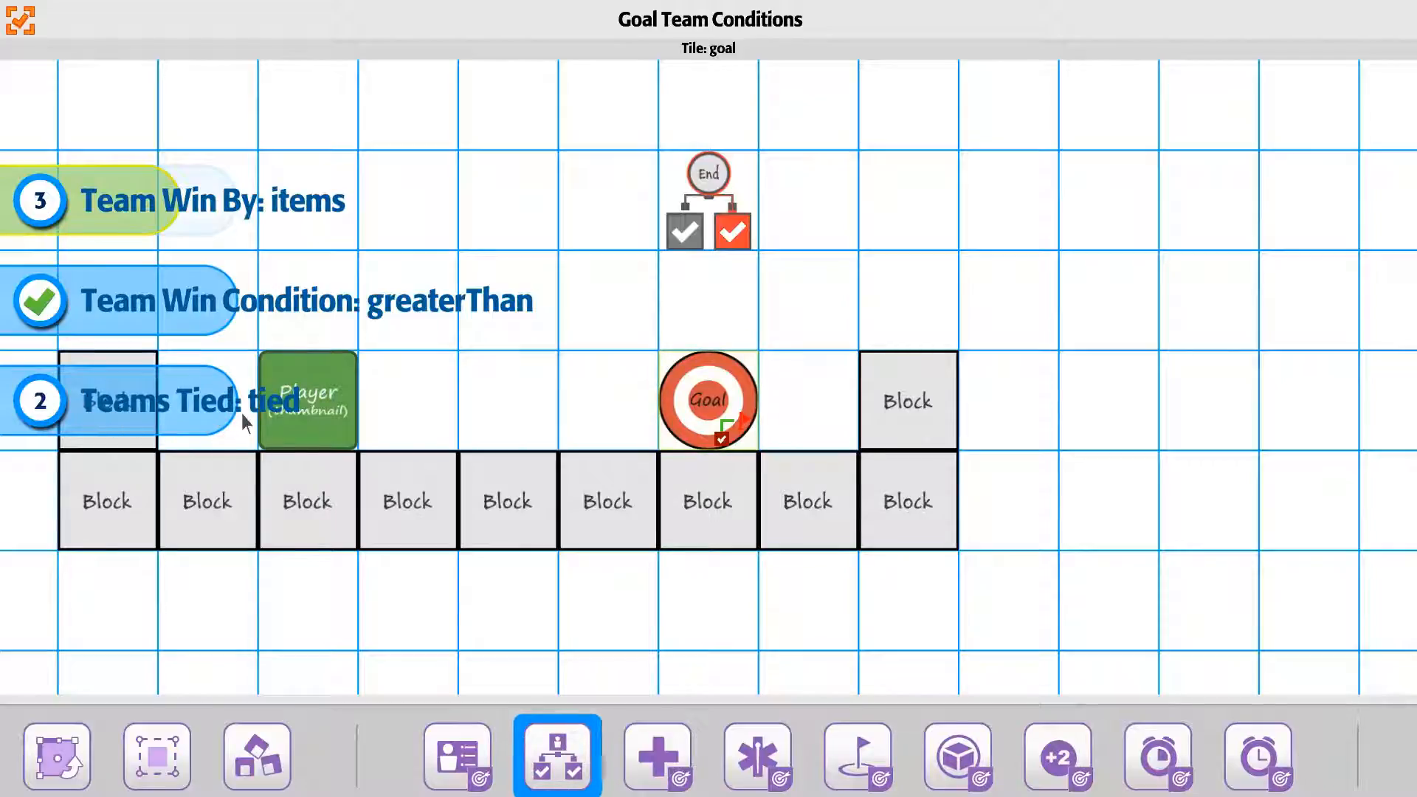
pyautogui.moveTo(235, 413); pyautogui.dragTo(294, 408)
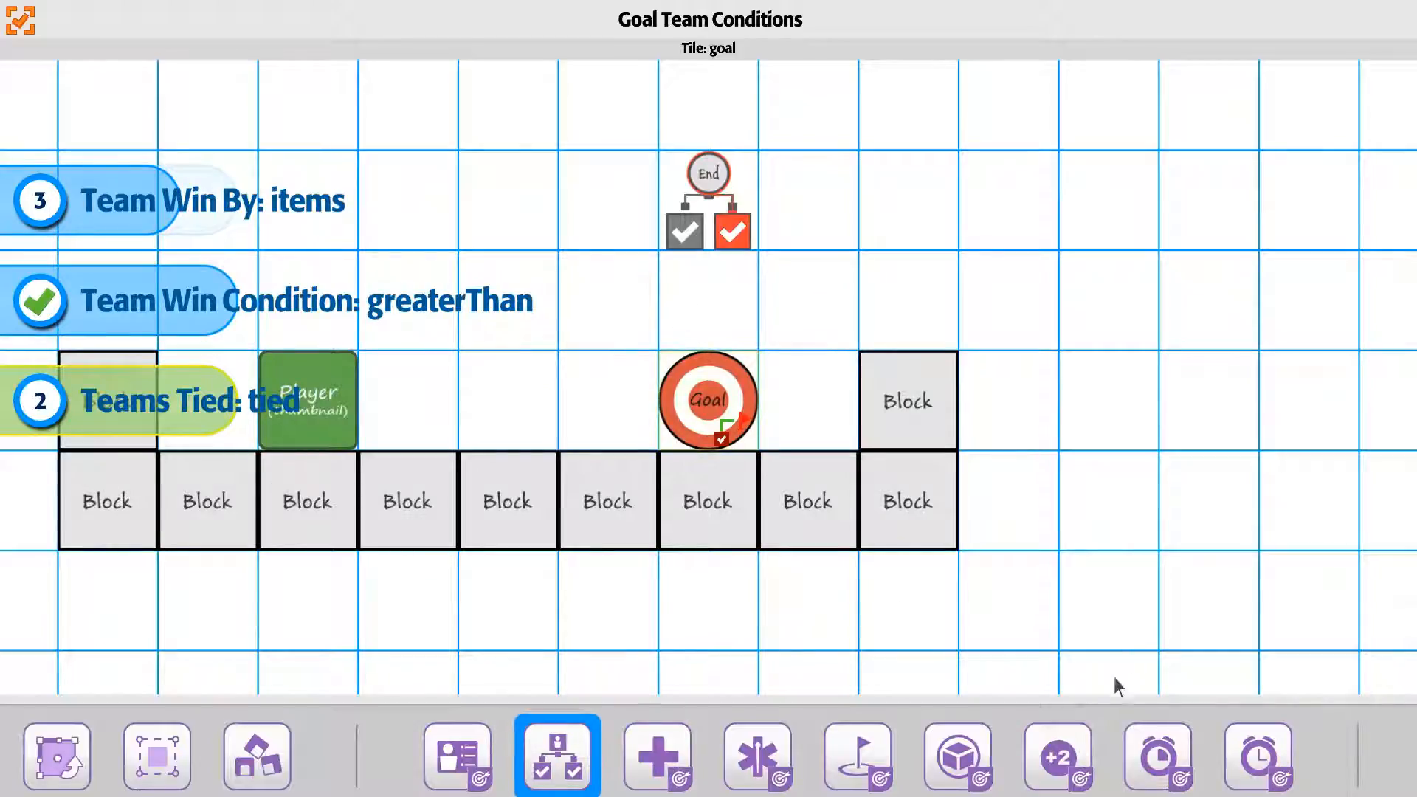
# - In the goal's item settings, enable Use Win with condition greaterOrEqual and Items To Collect set to 10
pyautogui.click(1060, 756)
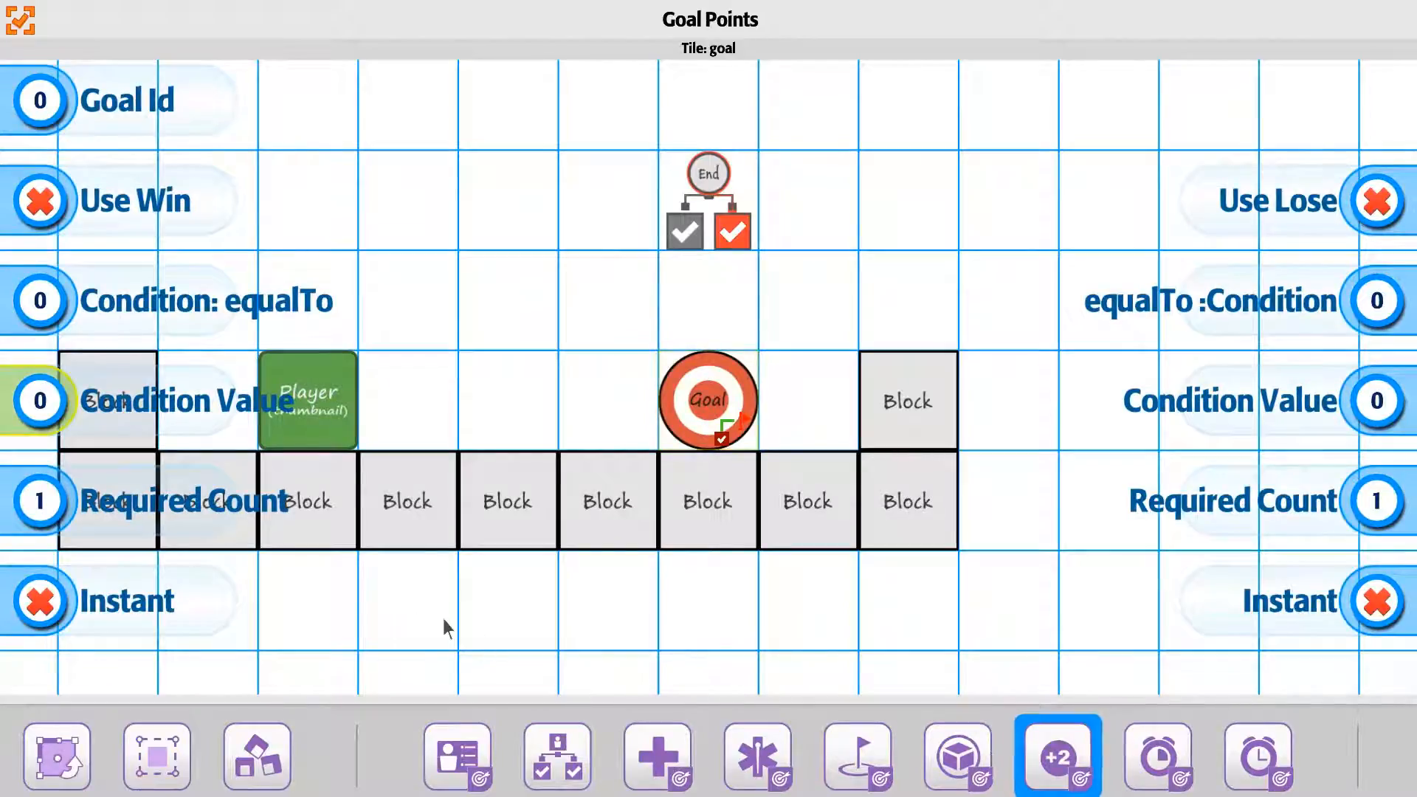
pyautogui.click(935, 756)
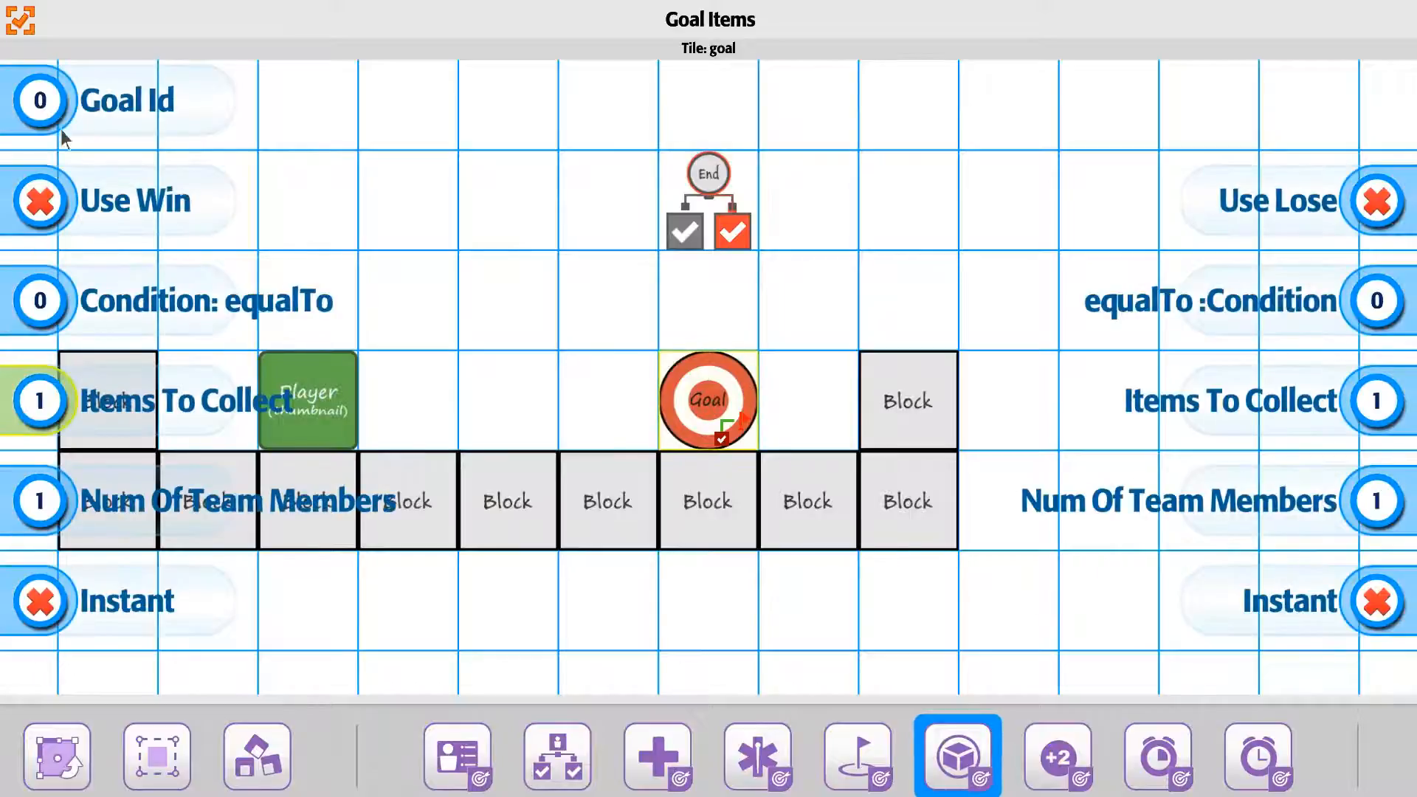
pyautogui.click(108, 206)
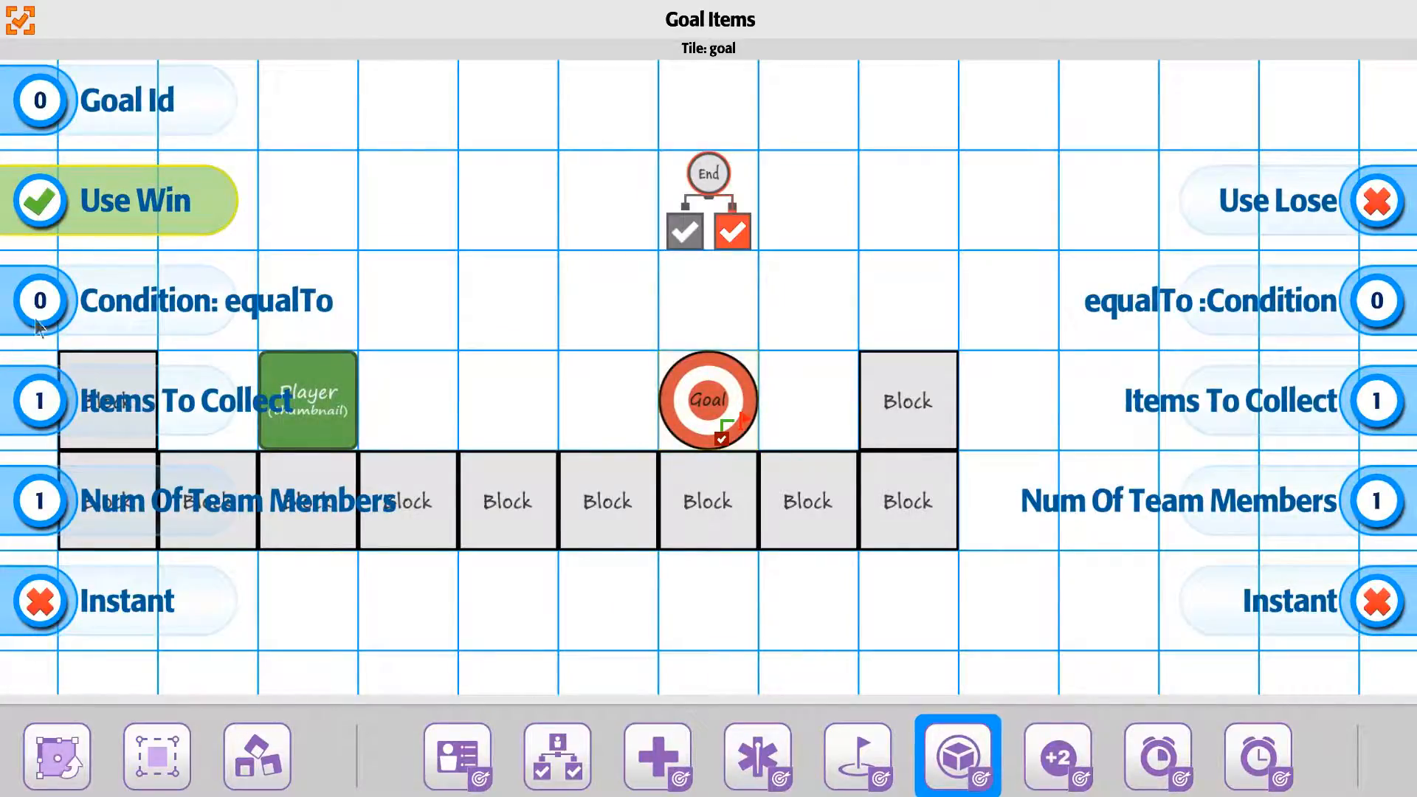
pyautogui.moveTo(37, 317); pyautogui.dragTo(219, 317)
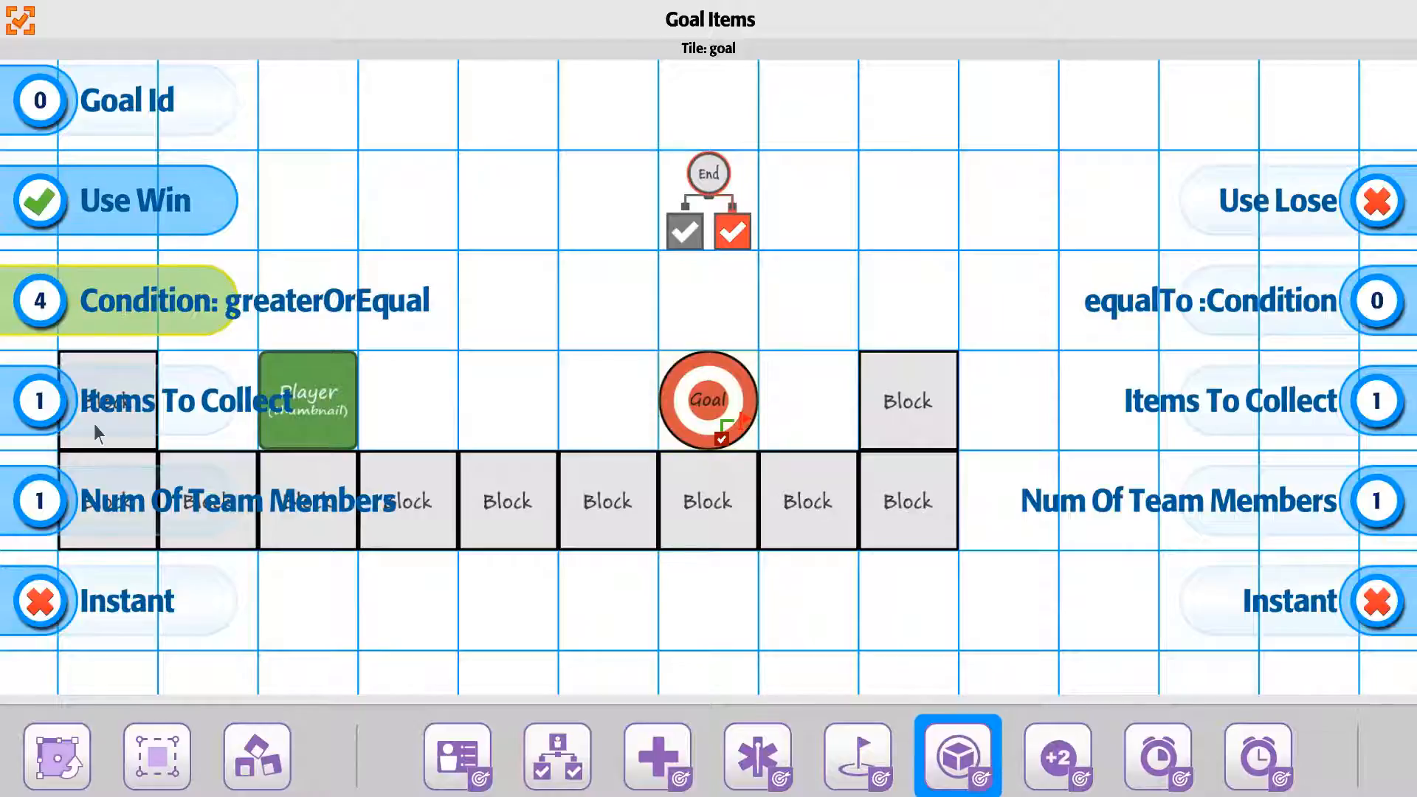
pyautogui.click(63, 416)
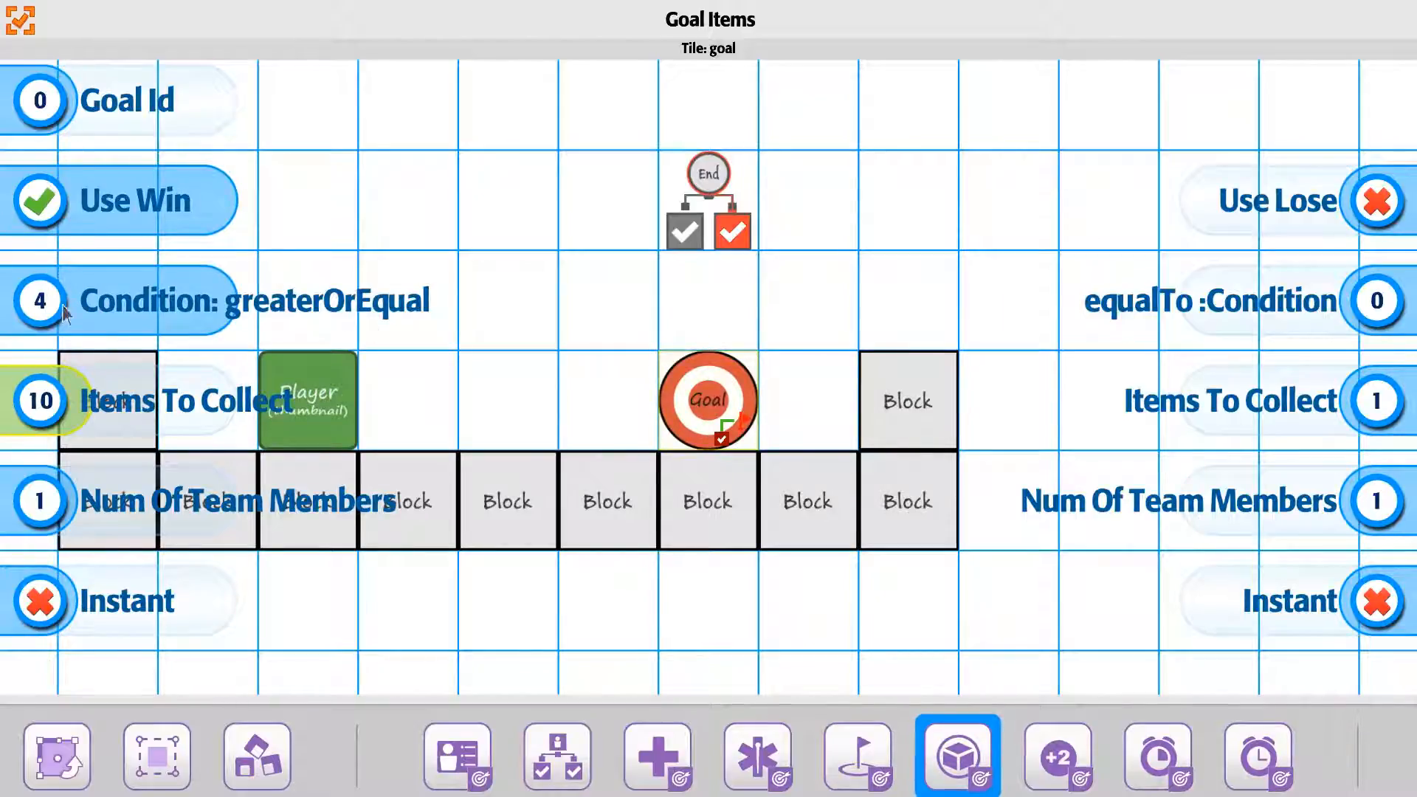
pyautogui.click(20, 22)
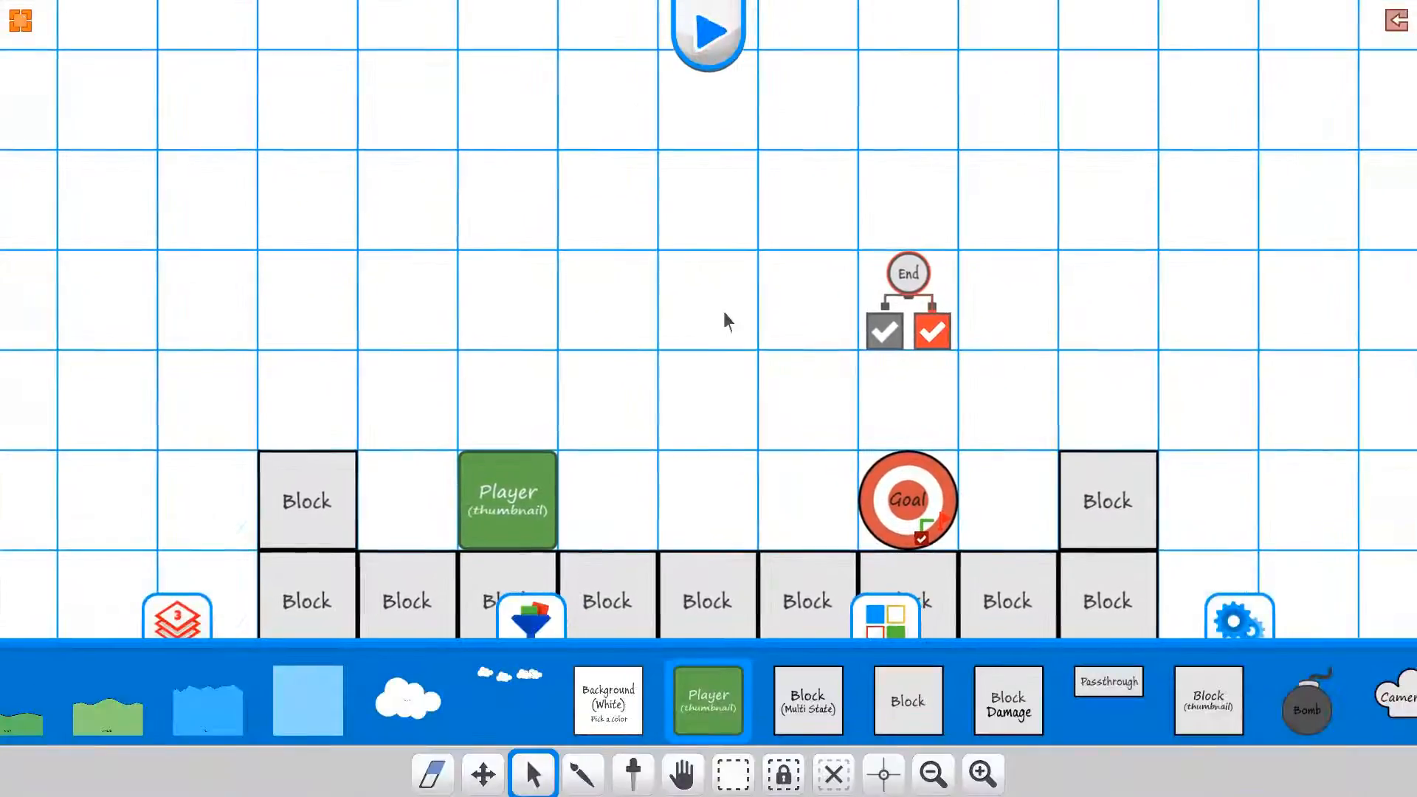
# - Place four coin pickups in the level: one on each side above the player, one beside the second, and one above the far end block
pyautogui.moveTo(1254, 674); pyautogui.dragTo(356, 670)
pyautogui.moveTo(1081, 689); pyautogui.dragTo(310, 667)
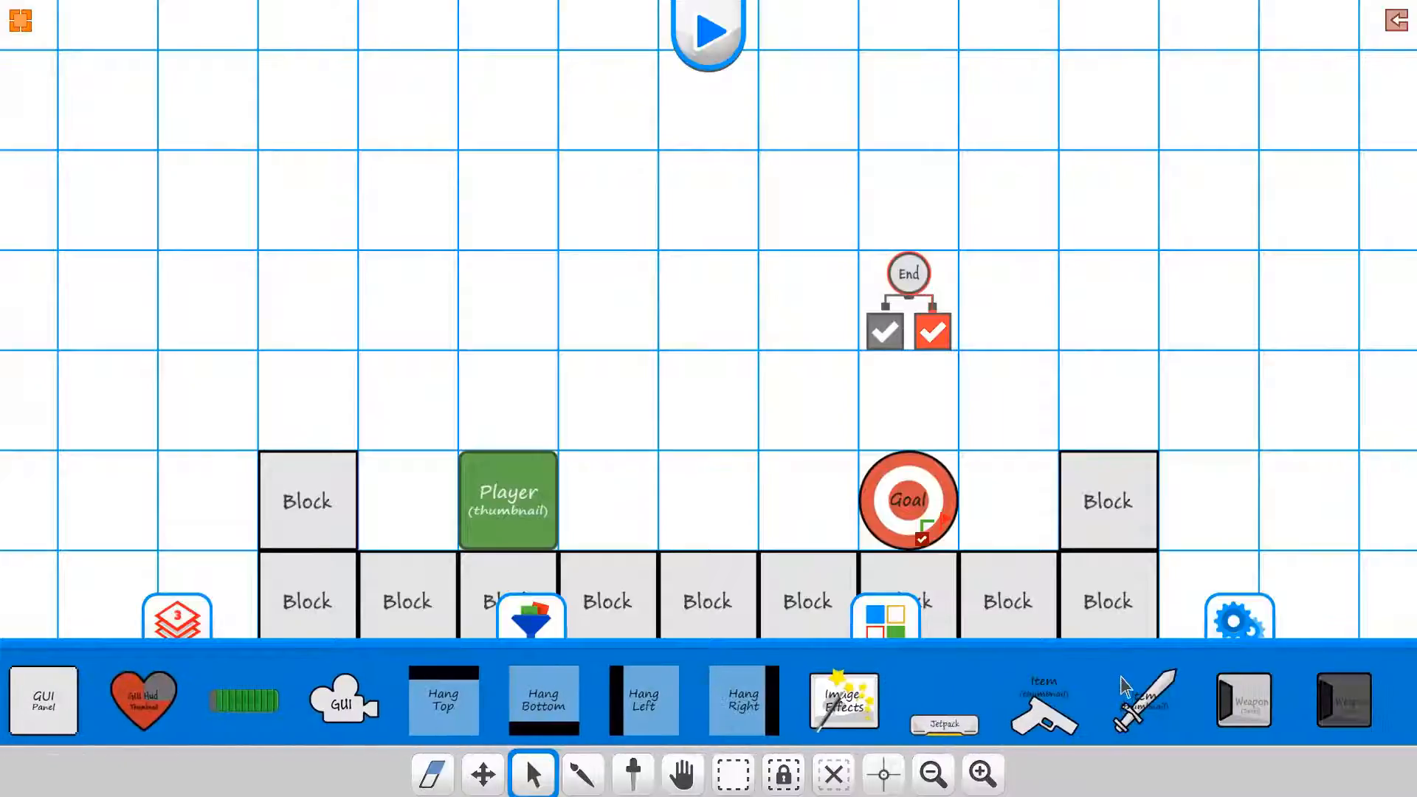
pyautogui.moveTo(1070, 686); pyautogui.dragTo(310, 675)
pyautogui.click(552, 702)
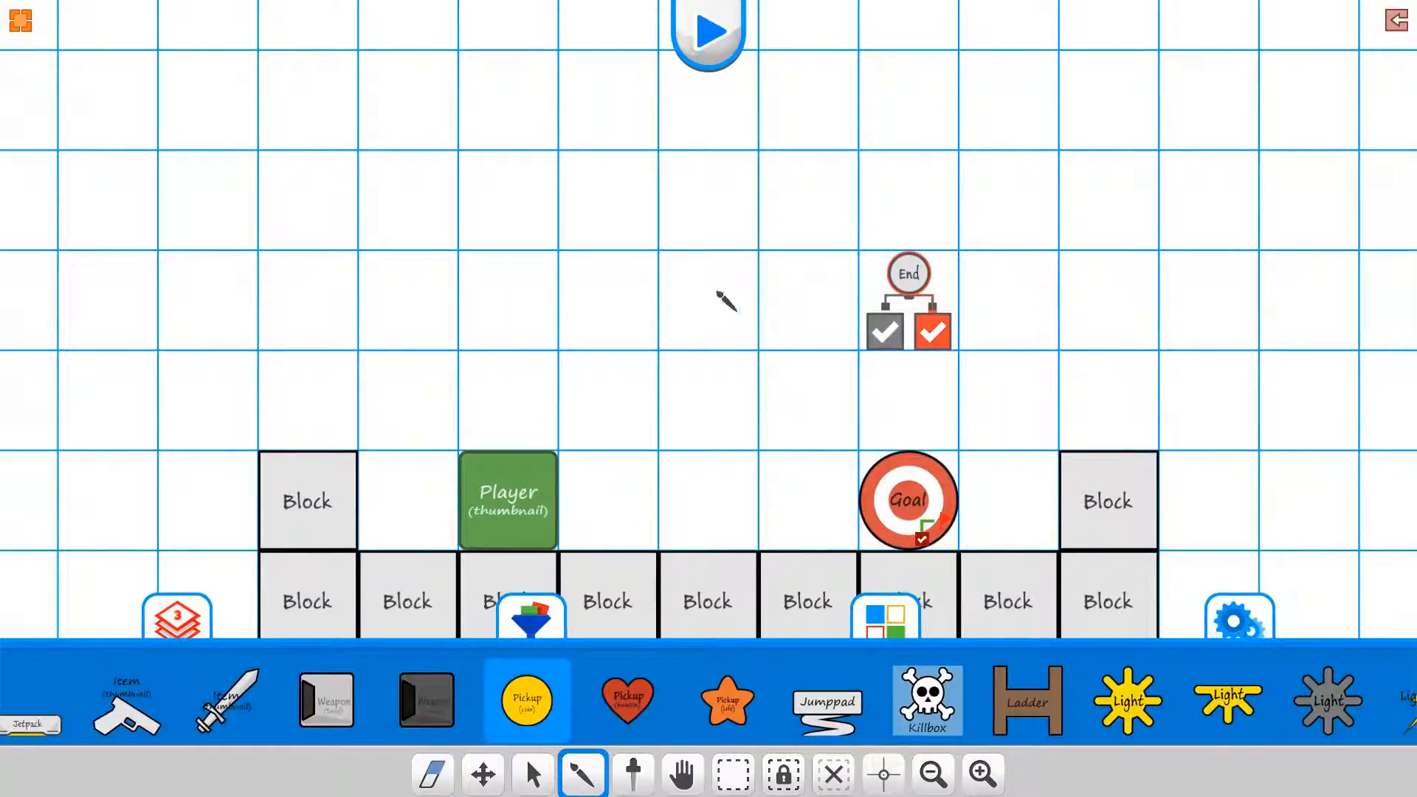
pyautogui.click(630, 306)
pyautogui.click(433, 315)
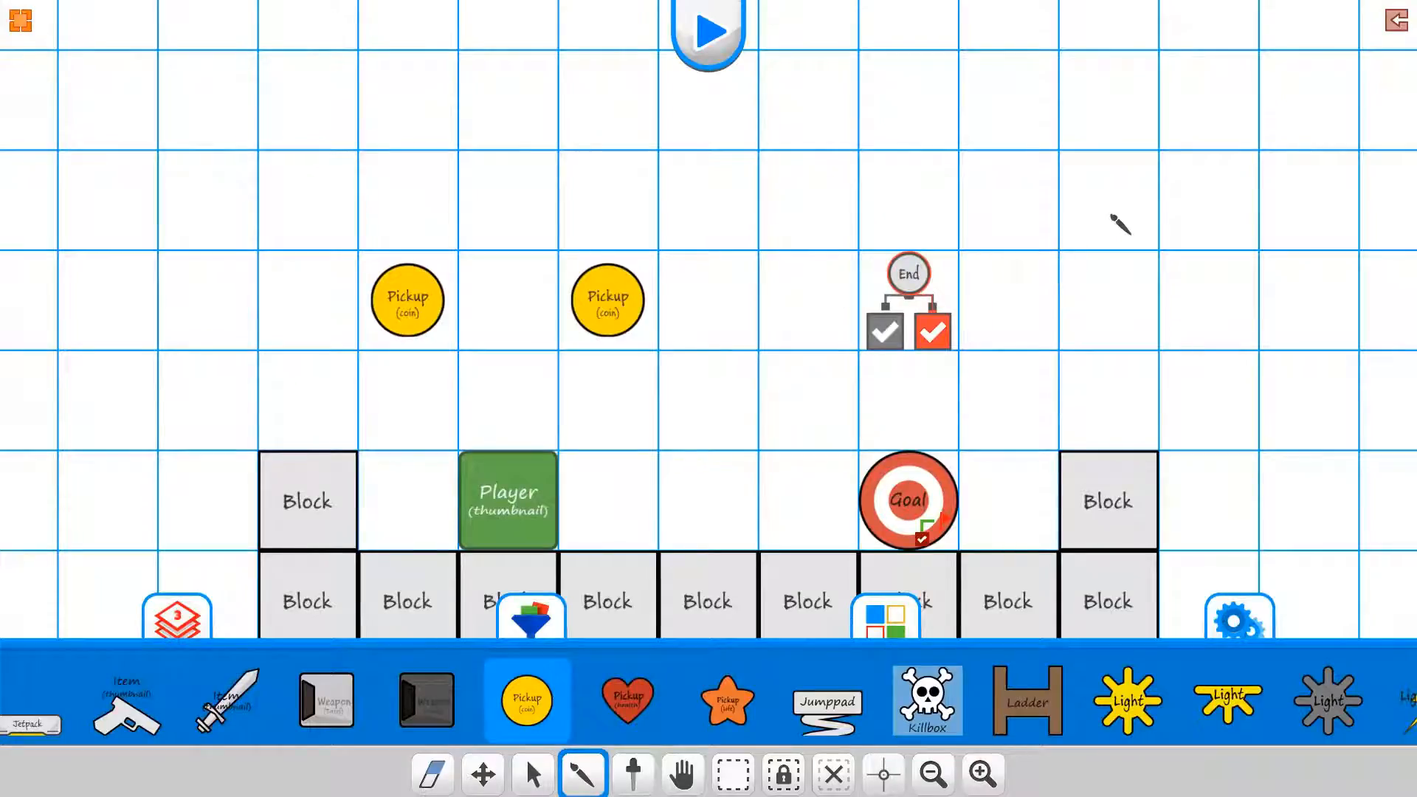
pyautogui.click(1116, 220)
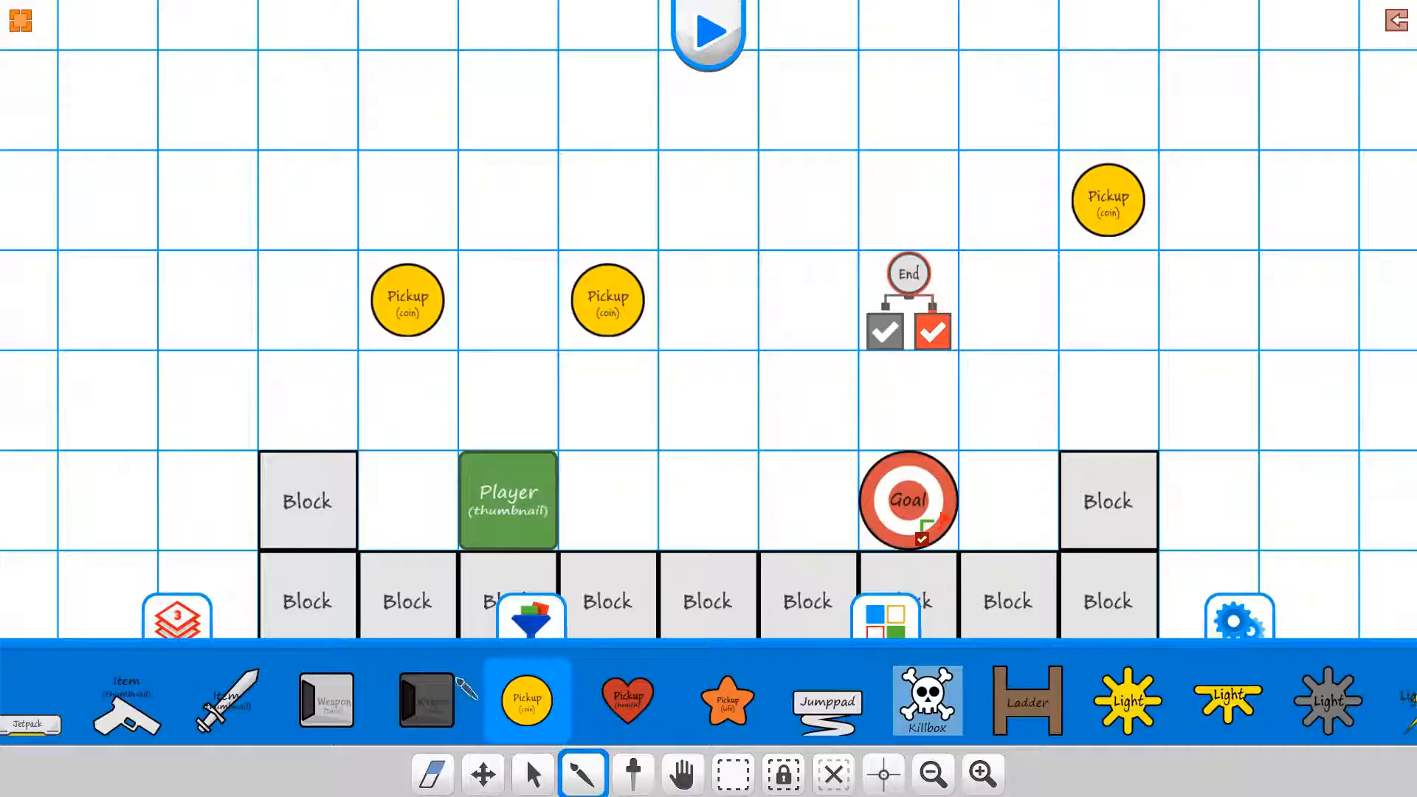
pyautogui.click(683, 317)
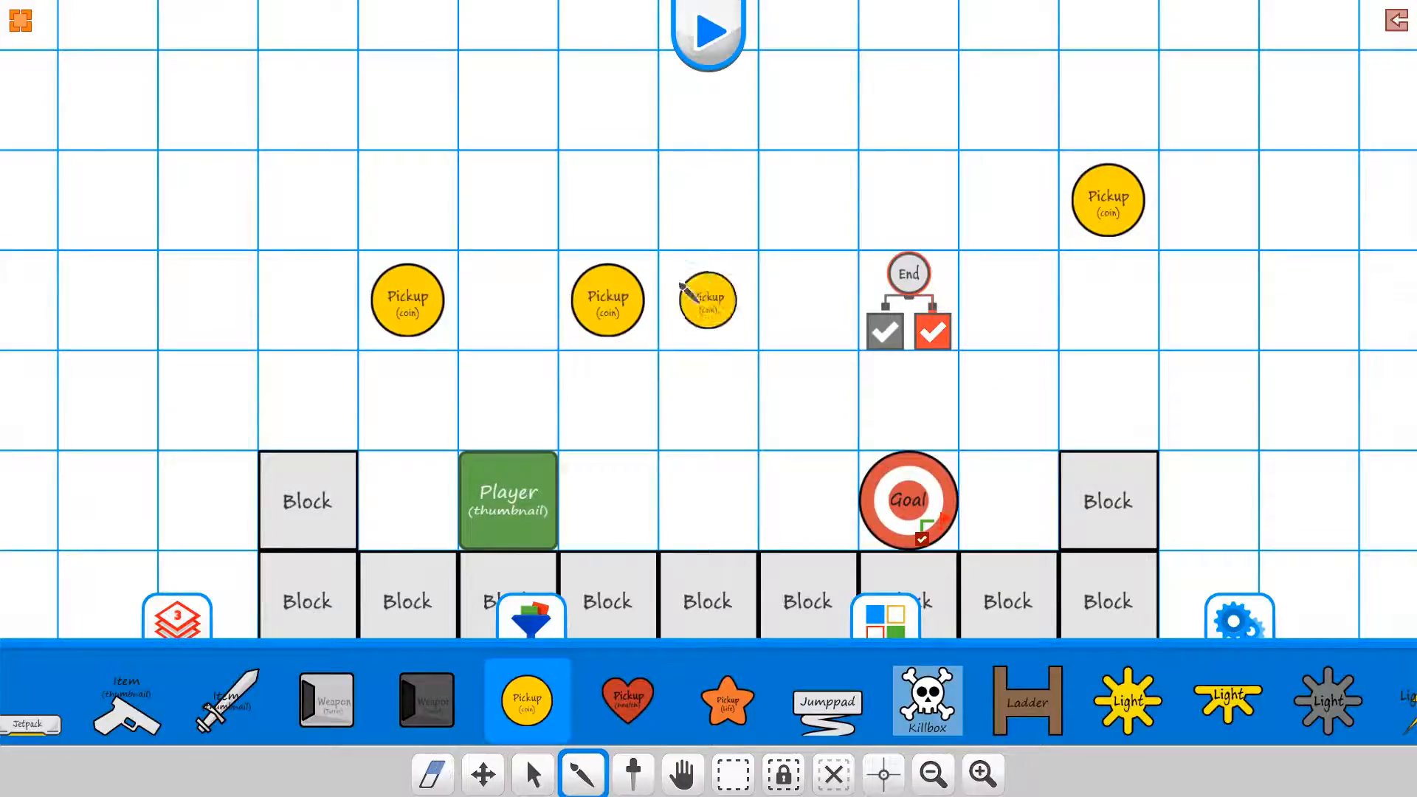
# - Erase every coin pickup except the one diagonally above the player, nearest the first block
pyautogui.click(446, 771)
pyautogui.click(627, 291)
pyautogui.click(712, 296)
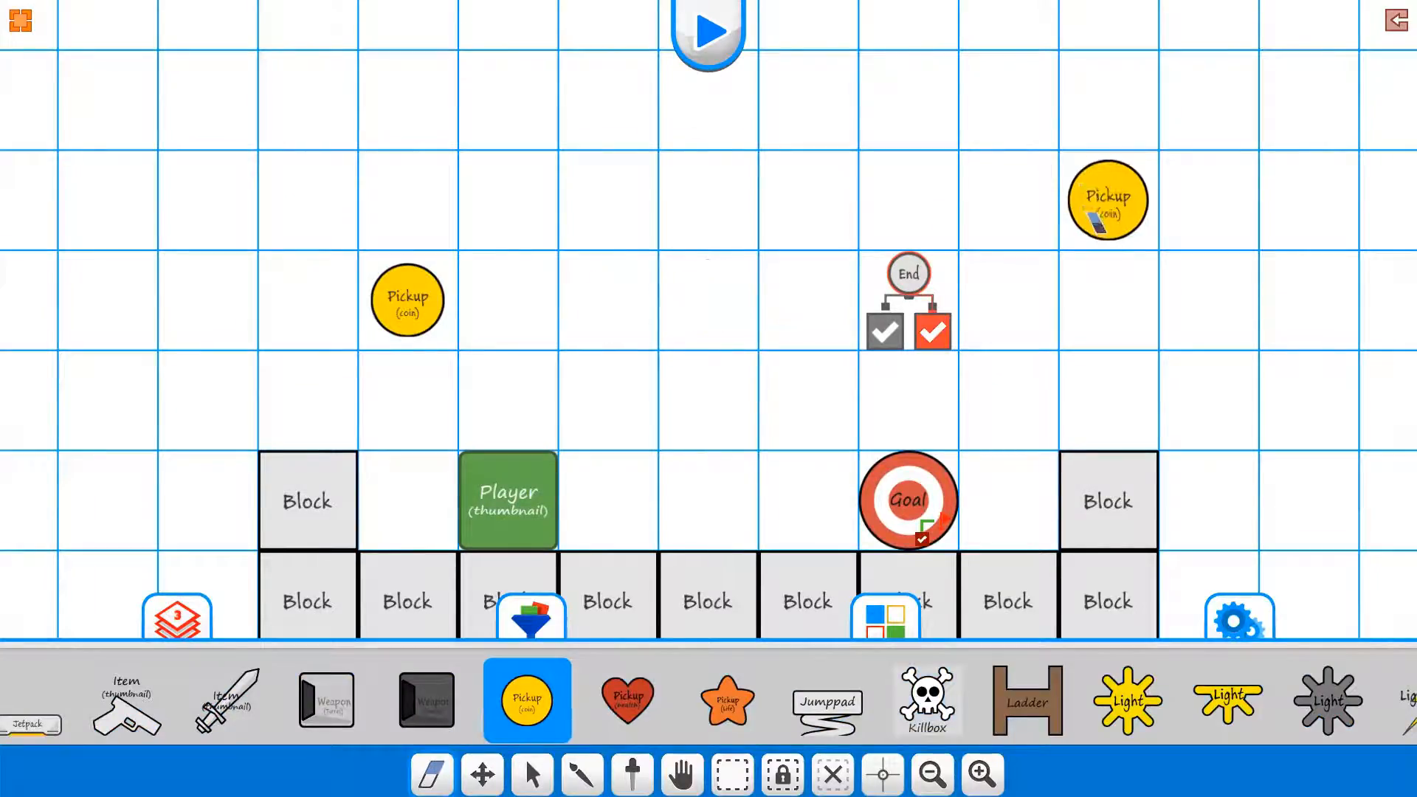
pyautogui.click(1107, 207)
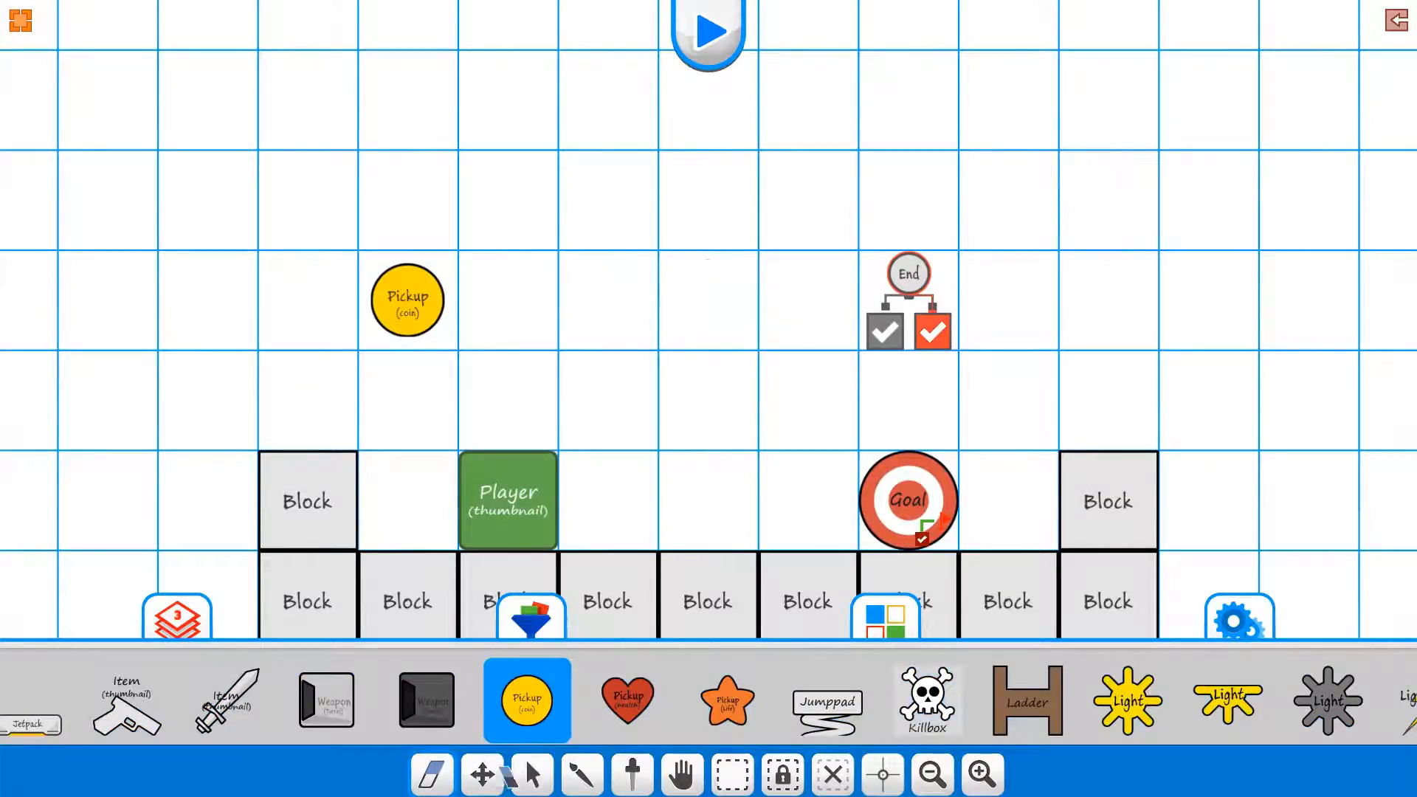
# - In the remaining coin pickup's goal settings, enable On Enter: Is Item +1 and leave Is Item Counter off
pyautogui.click(401, 302)
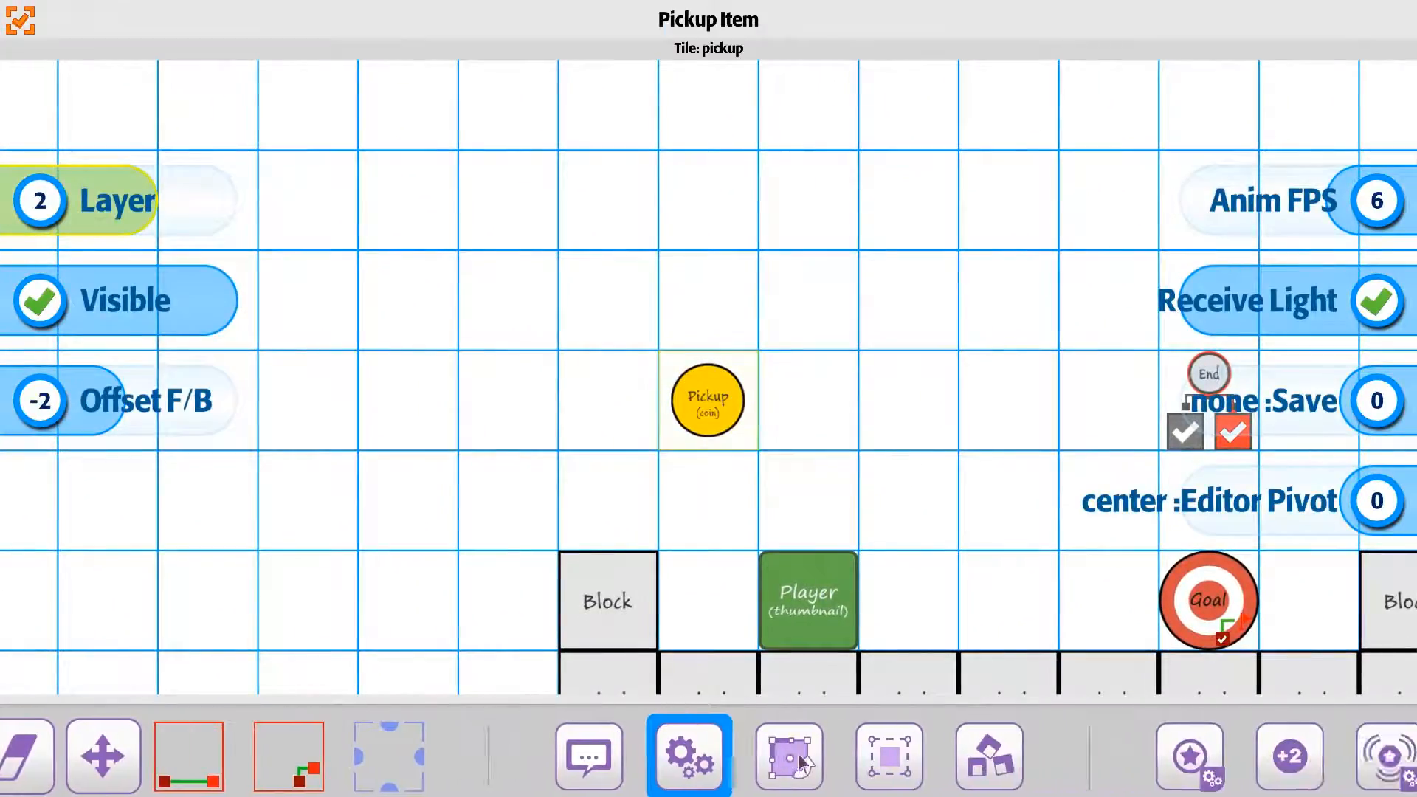
pyautogui.moveTo(799, 754); pyautogui.dragTo(330, 731)
pyautogui.moveTo(821, 755)
pyautogui.mouseDown()
pyautogui.moveTo(795, 754)
pyautogui.moveTo(857, 753)
pyautogui.moveTo(539, 754)
pyautogui.mouseUp()
pyautogui.moveTo(948, 760); pyautogui.dragTo(443, 763)
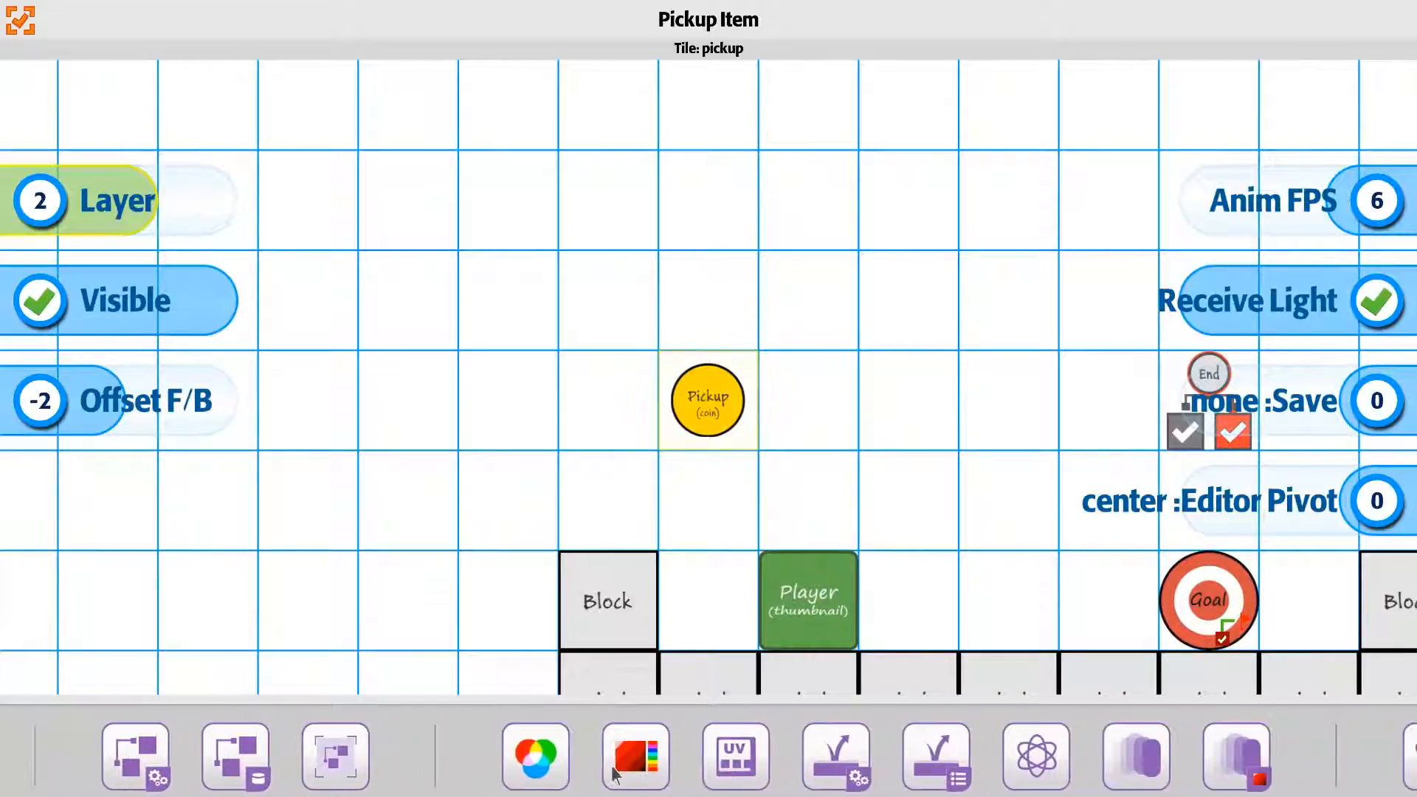
pyautogui.moveTo(823, 771); pyautogui.dragTo(472, 773)
pyautogui.moveTo(848, 776); pyautogui.dragTo(501, 780)
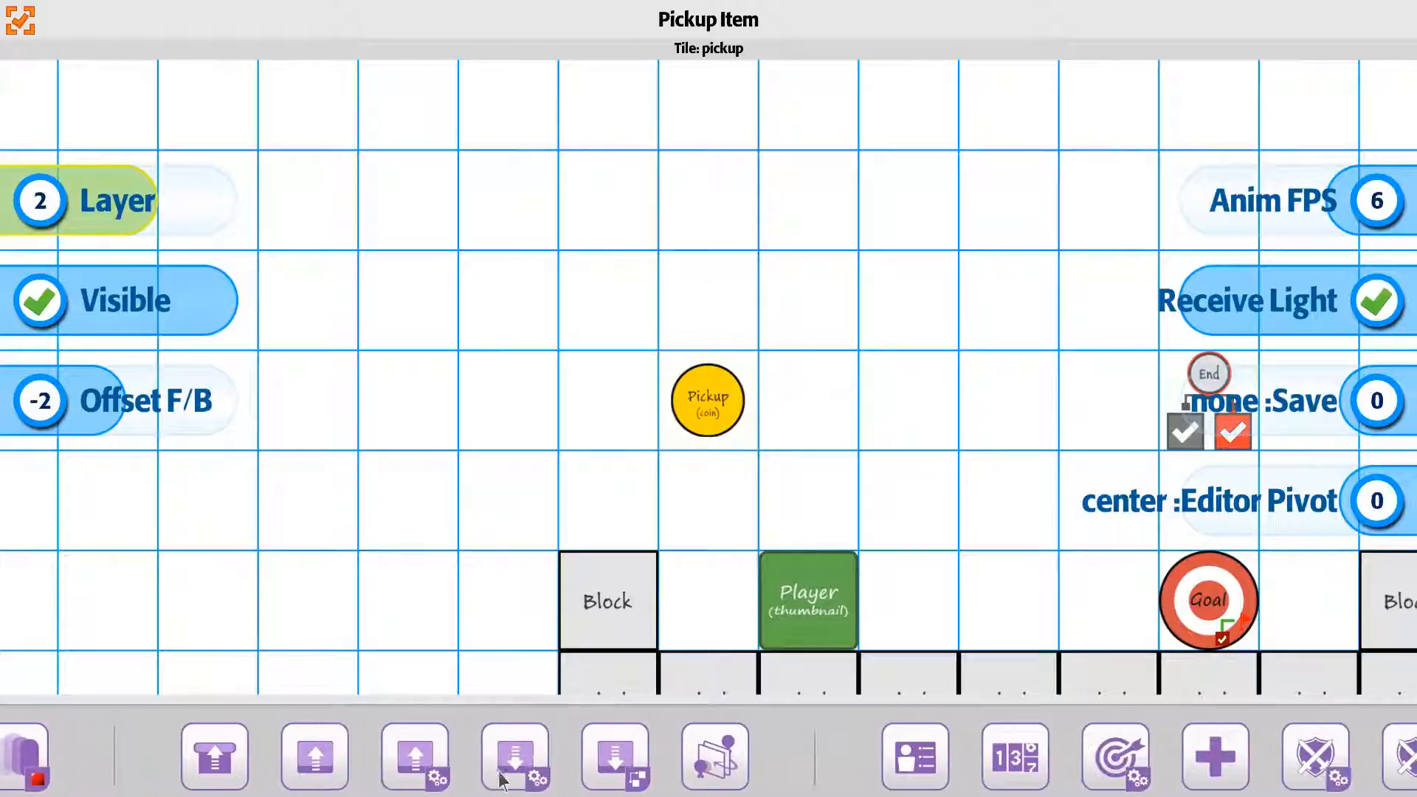
pyautogui.moveTo(835, 765); pyautogui.dragTo(446, 760)
pyautogui.click(631, 760)
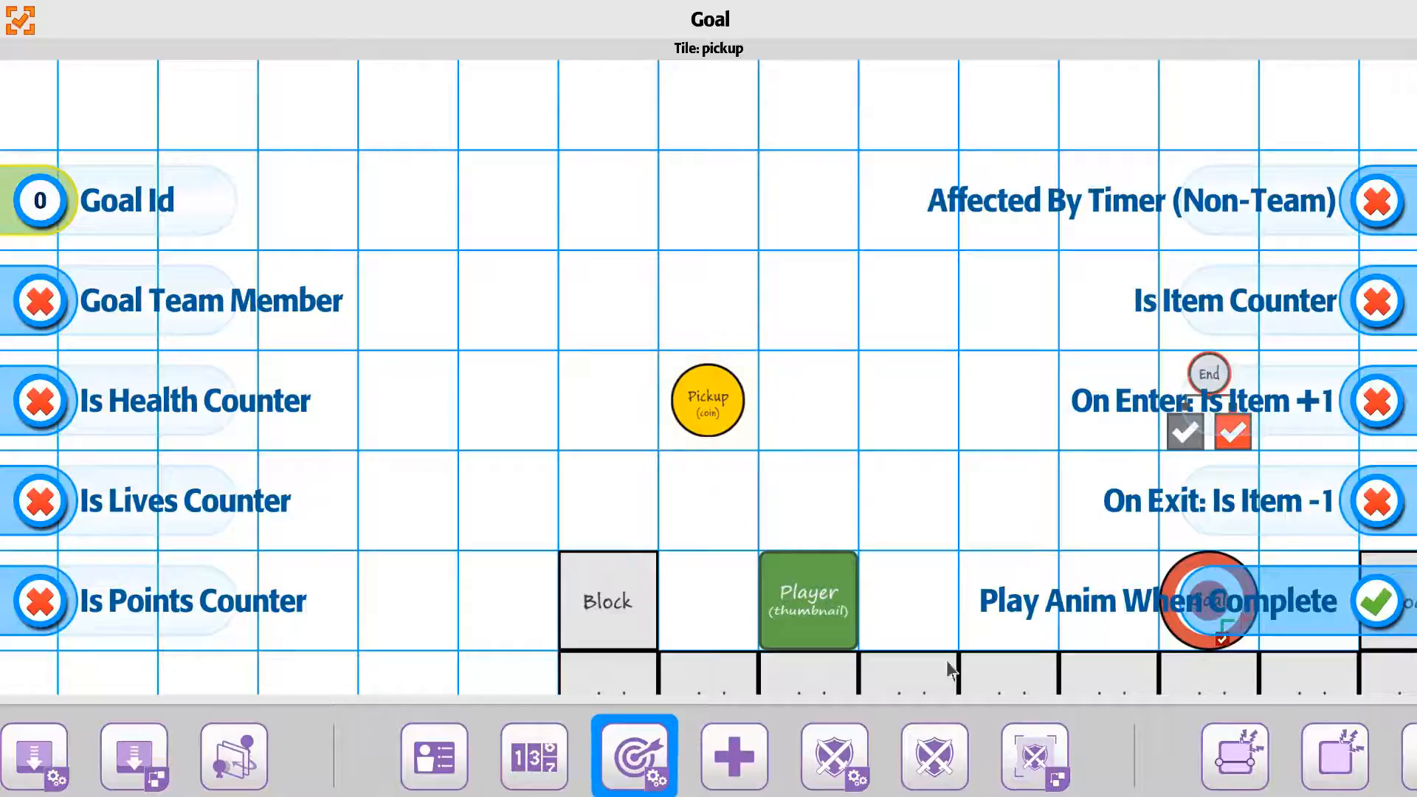
pyautogui.click(1377, 316)
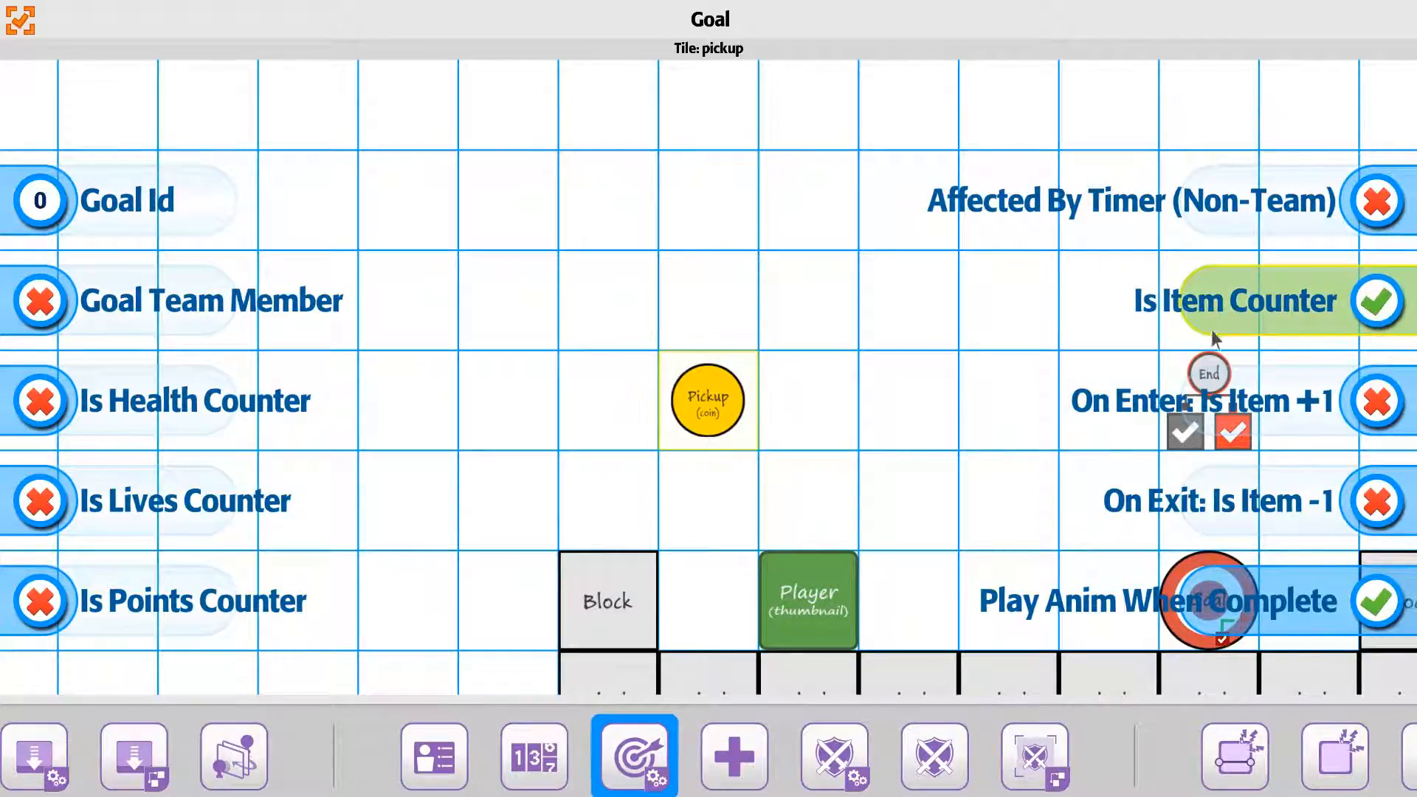
pyautogui.click(1378, 317)
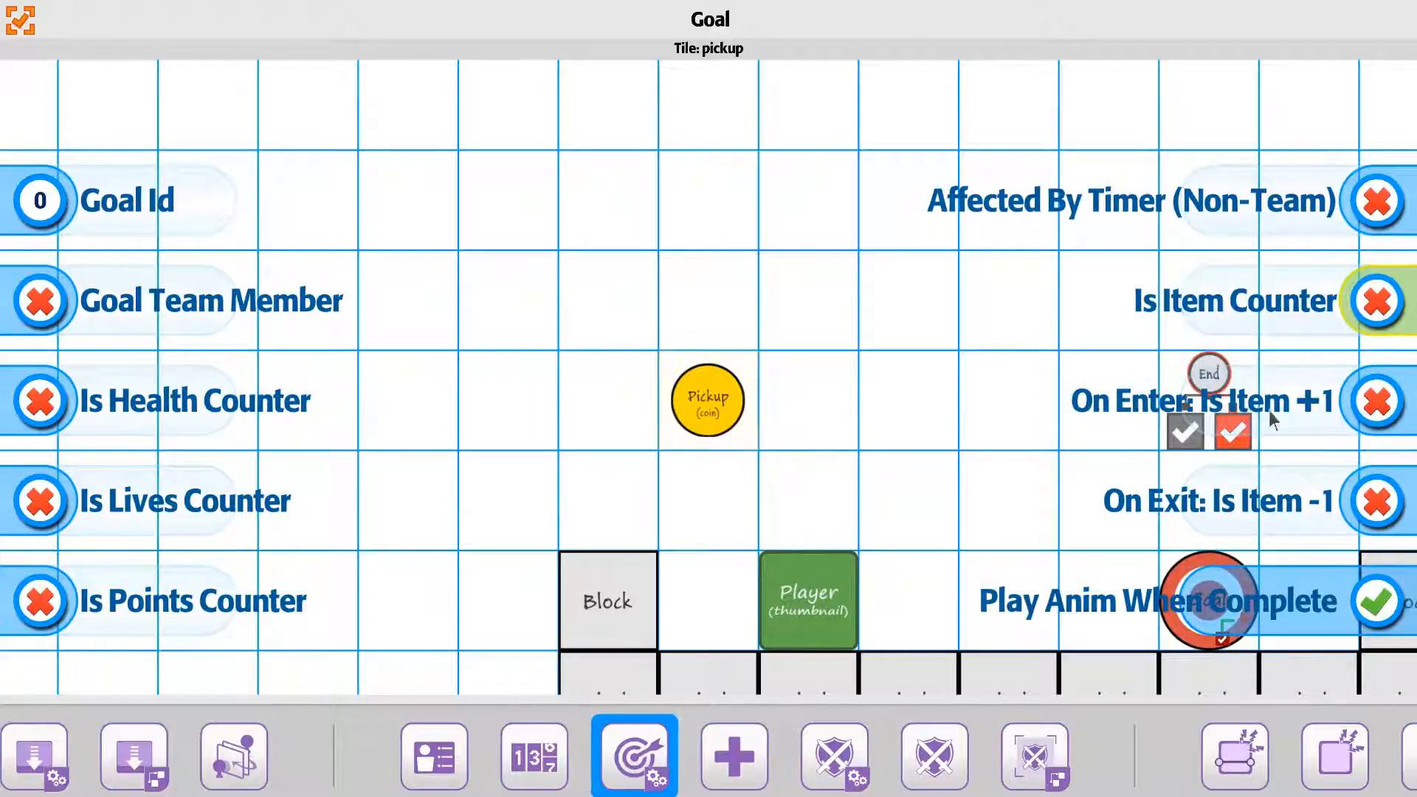
pyautogui.click(1376, 402)
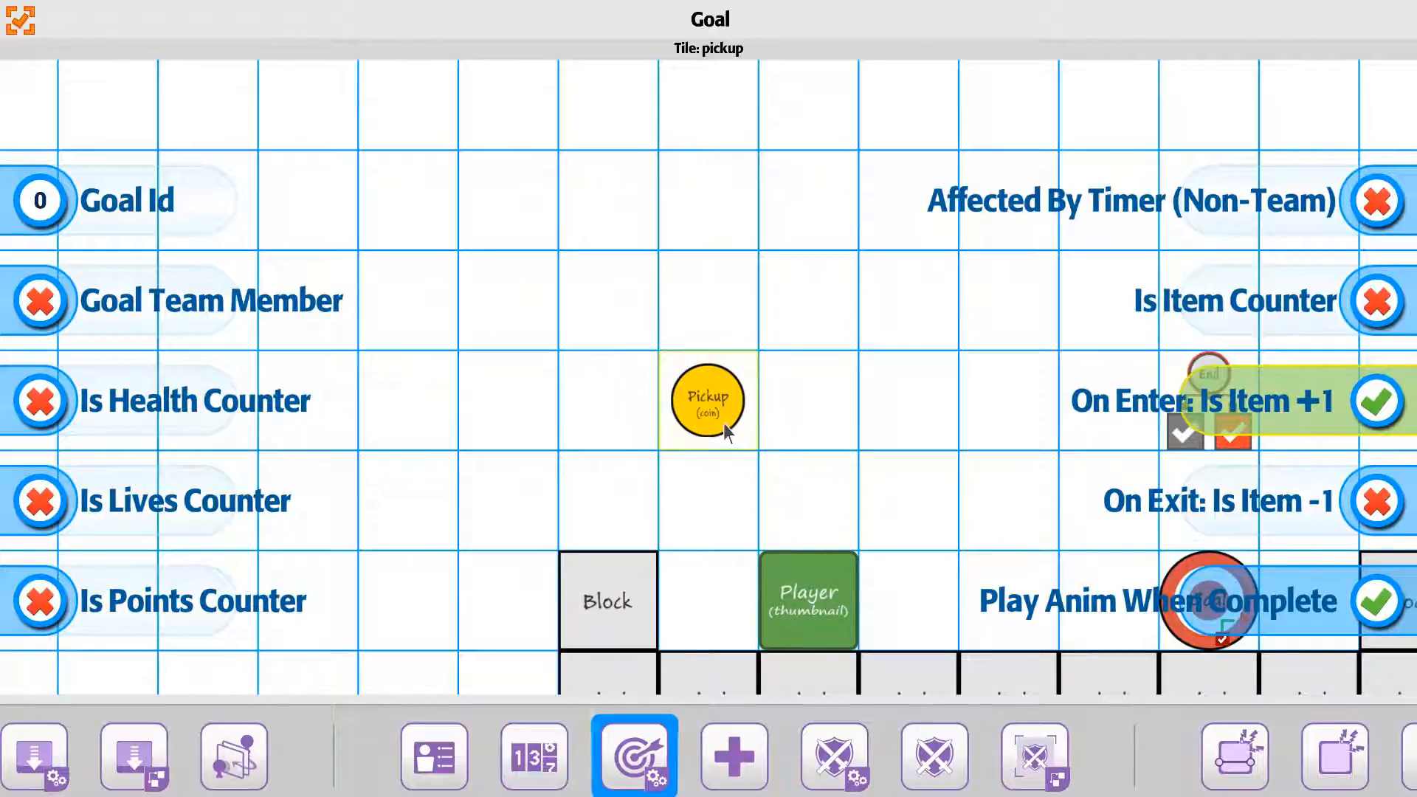
pyautogui.click(20, 20)
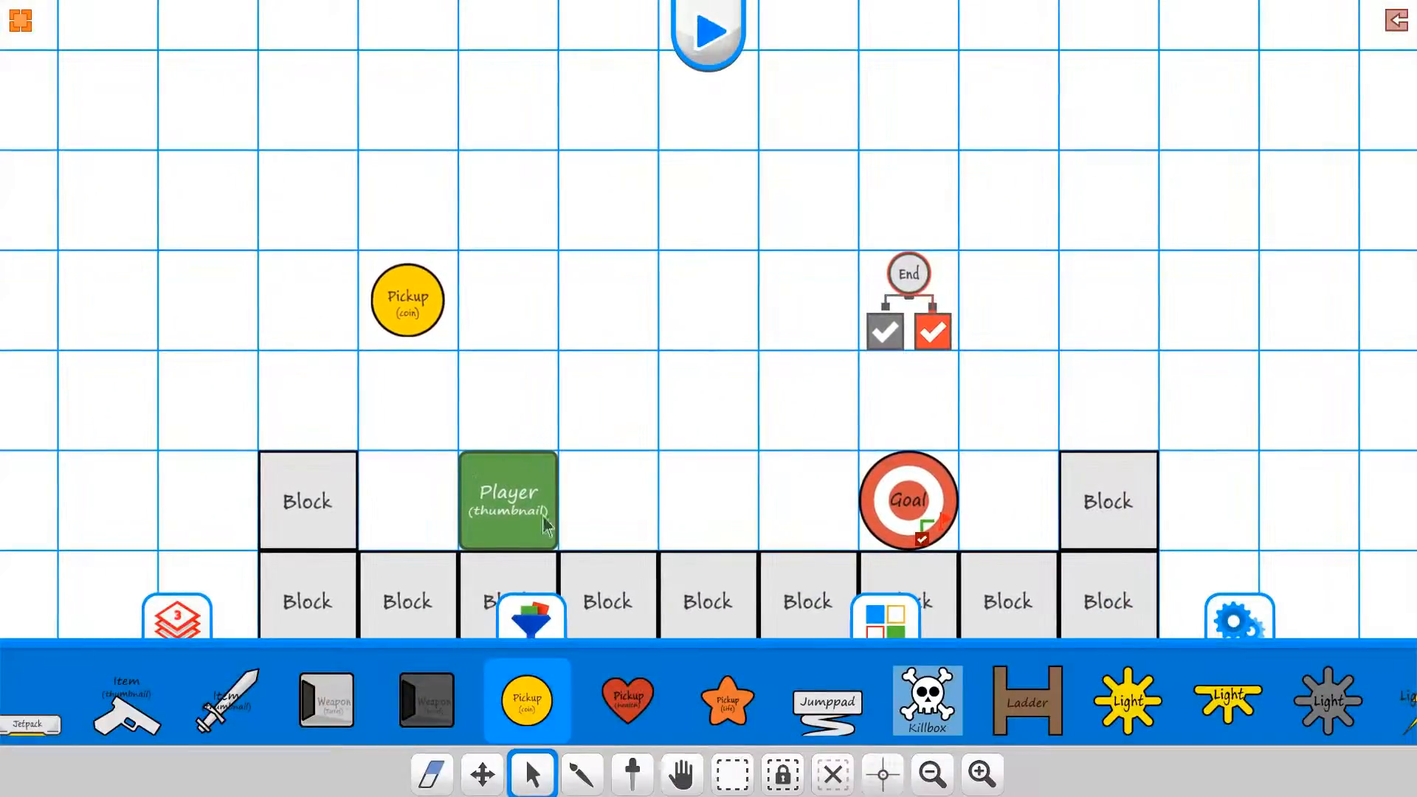
# - Clone the configured coin pickup and place two copies in its row, one before and one beyond the End tile
pyautogui.click(633, 784)
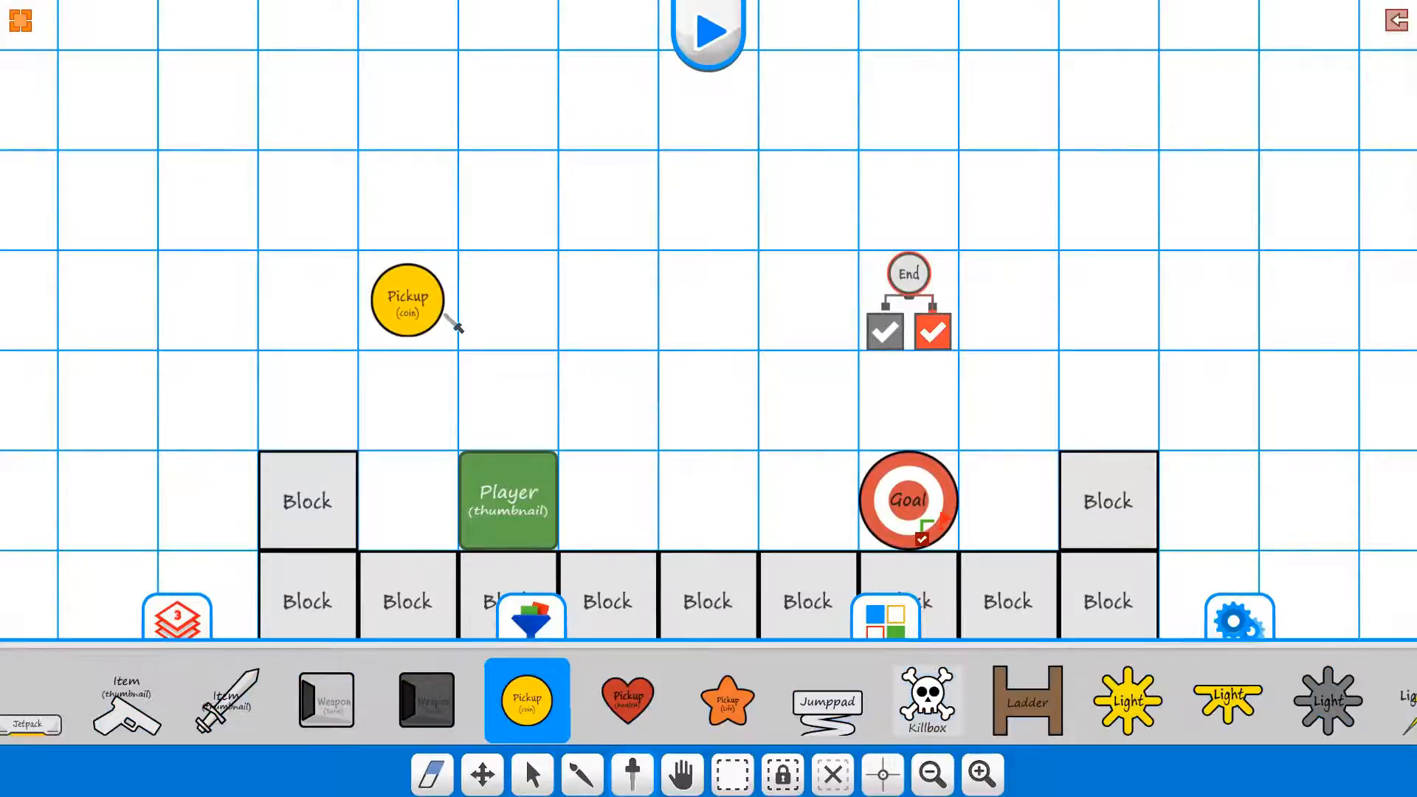
pyautogui.click(620, 328)
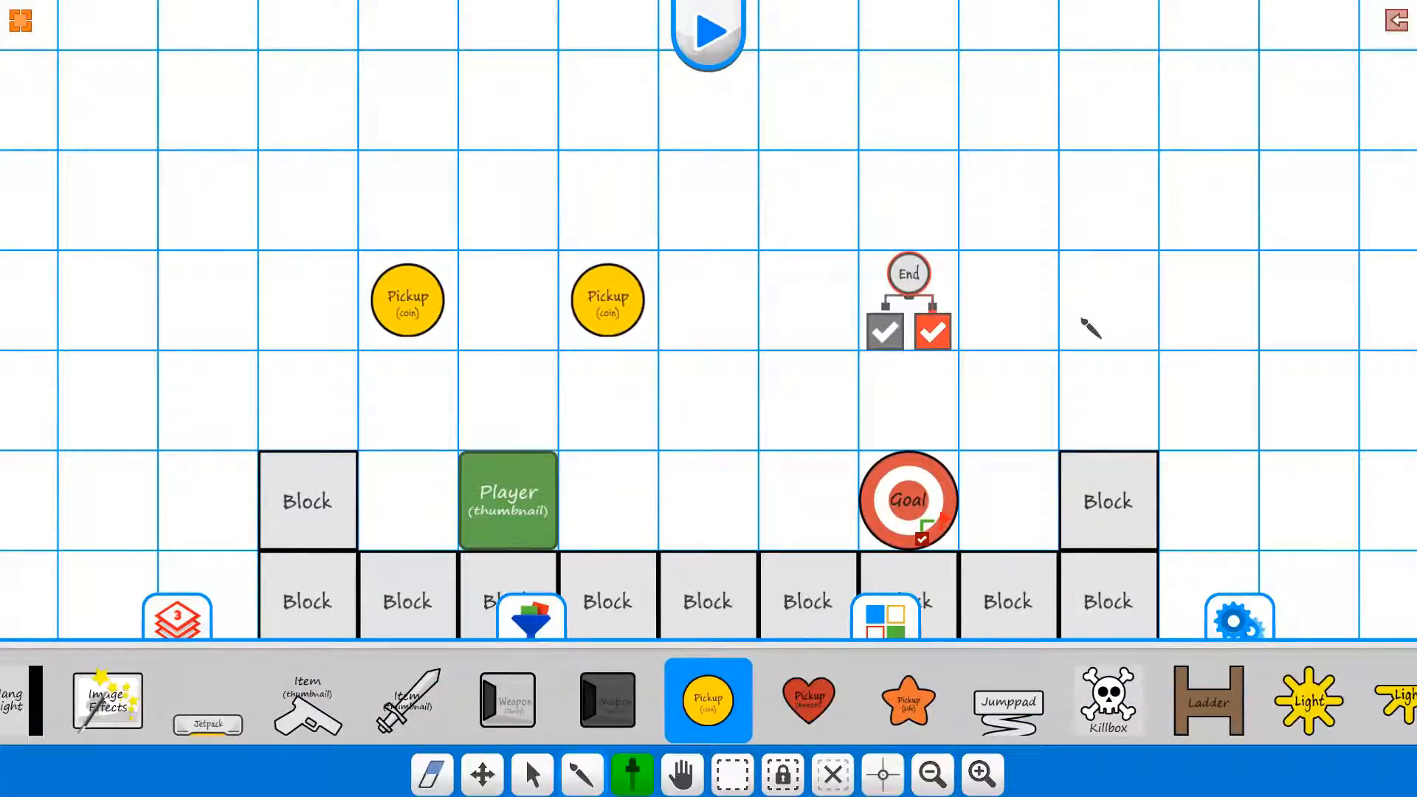
pyautogui.click(1123, 293)
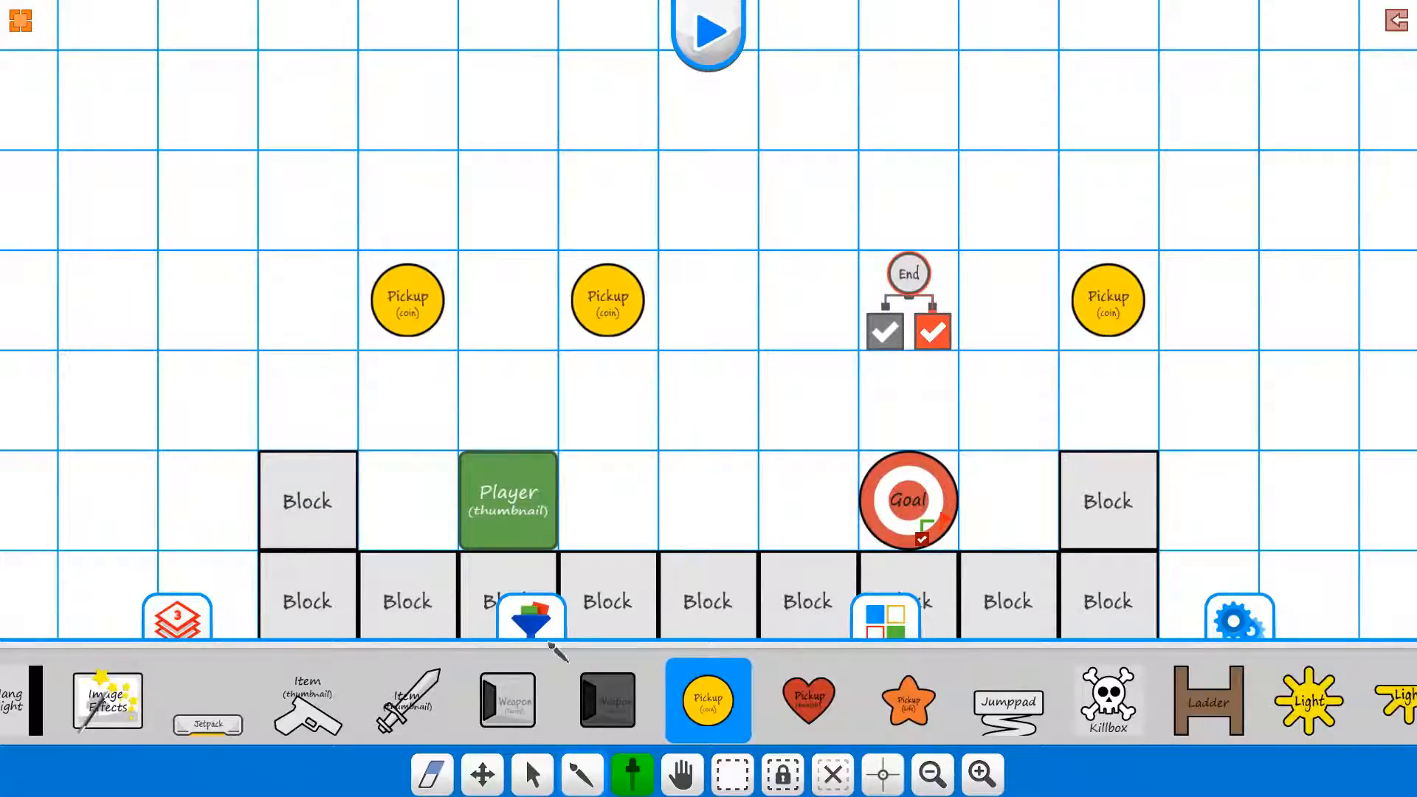
# - Enable Goal Team Member in the player's goal settings
pyautogui.click(534, 773)
pyautogui.click(521, 498)
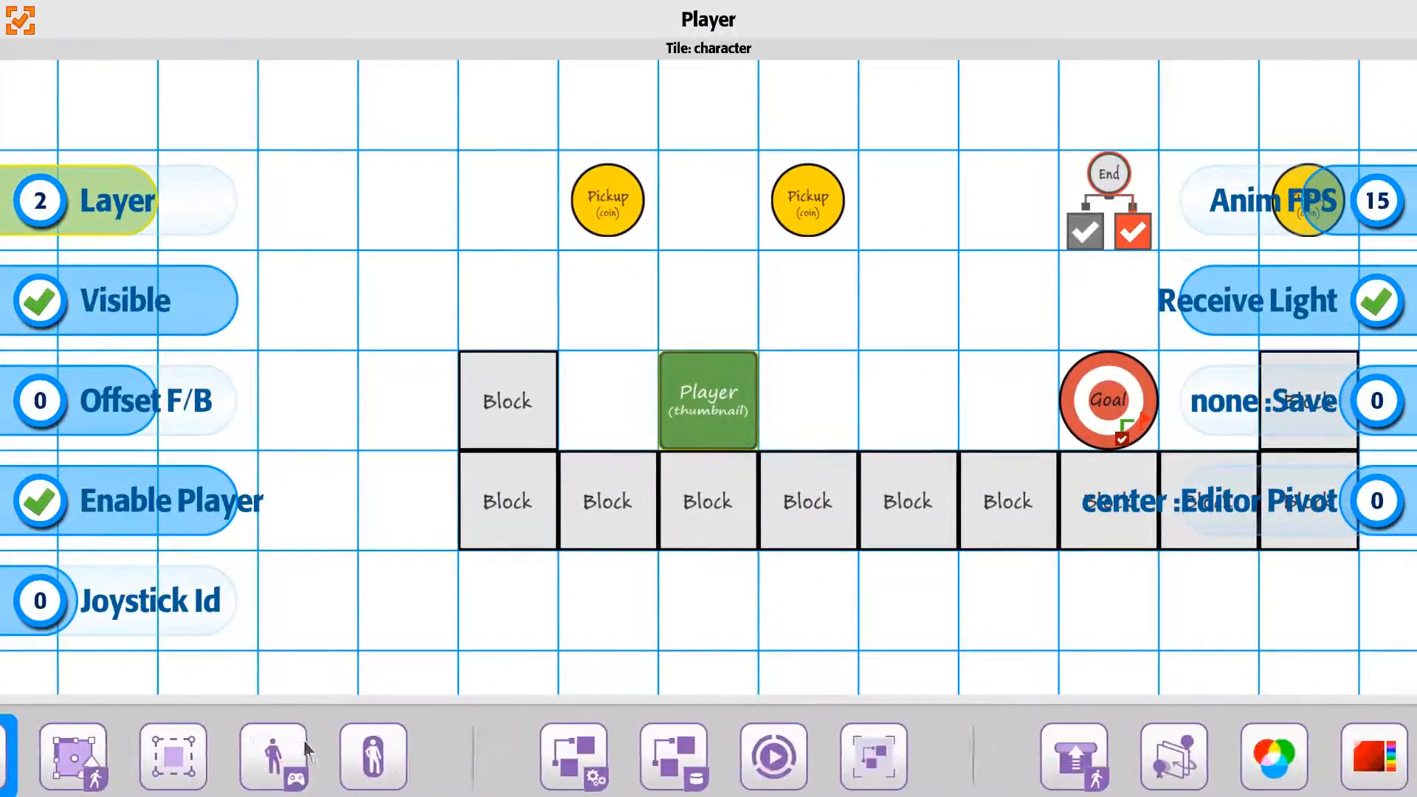
pyautogui.moveTo(304, 740); pyautogui.dragTo(201, 744)
pyautogui.moveTo(878, 748); pyautogui.dragTo(273, 717)
pyautogui.moveTo(959, 749); pyautogui.dragTo(620, 748)
pyautogui.moveTo(858, 757); pyautogui.dragTo(307, 746)
pyautogui.moveTo(839, 752); pyautogui.dragTo(271, 743)
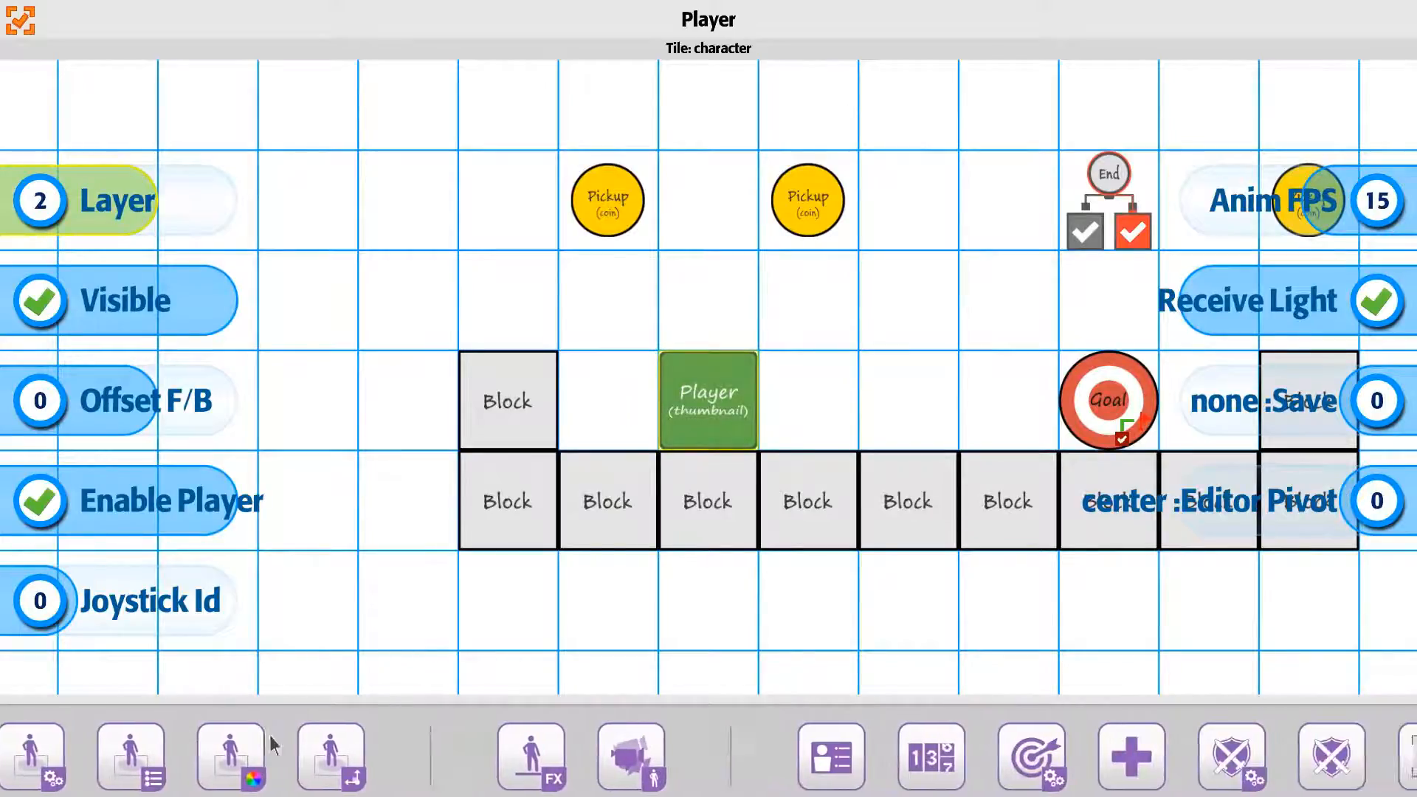
pyautogui.moveTo(826, 761); pyautogui.dragTo(621, 759)
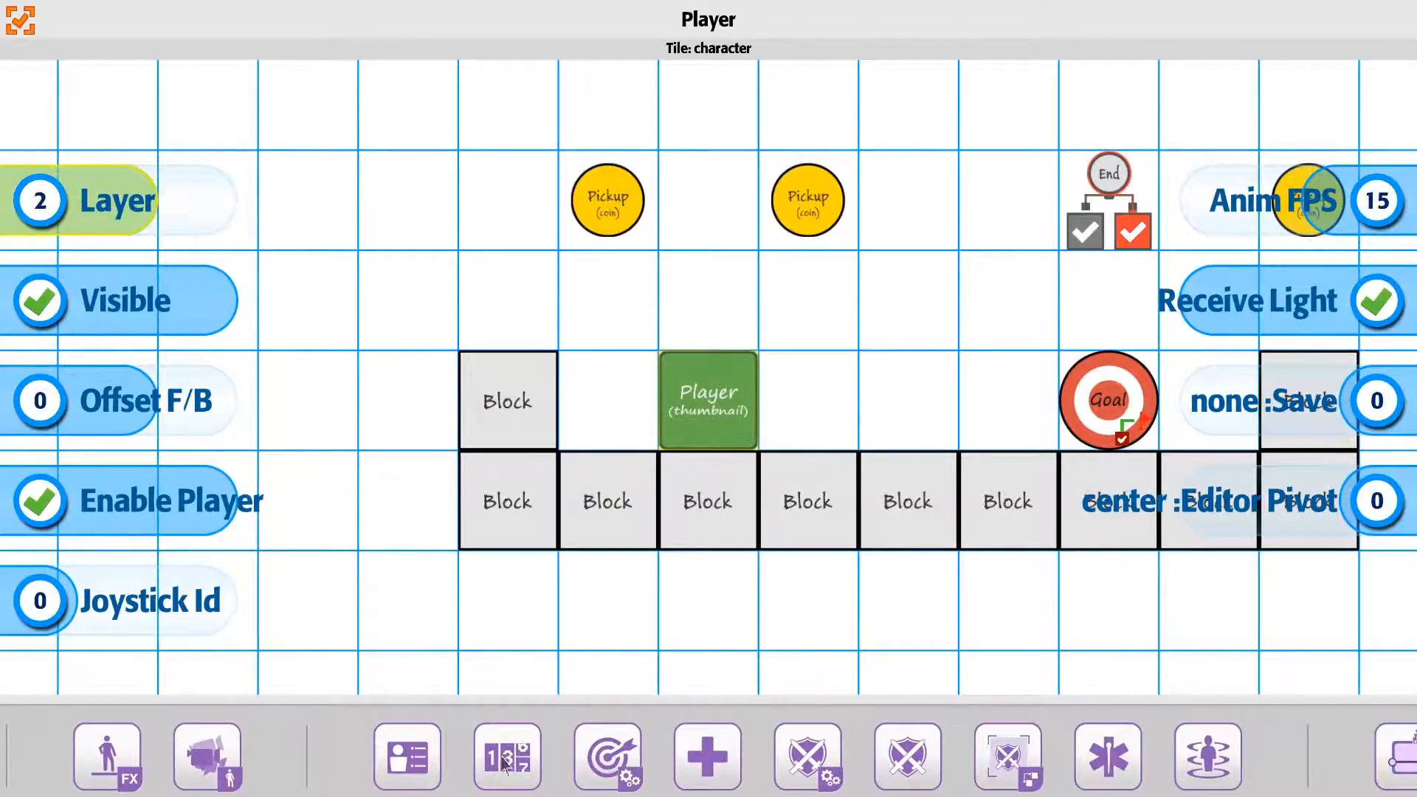
pyautogui.click(397, 752)
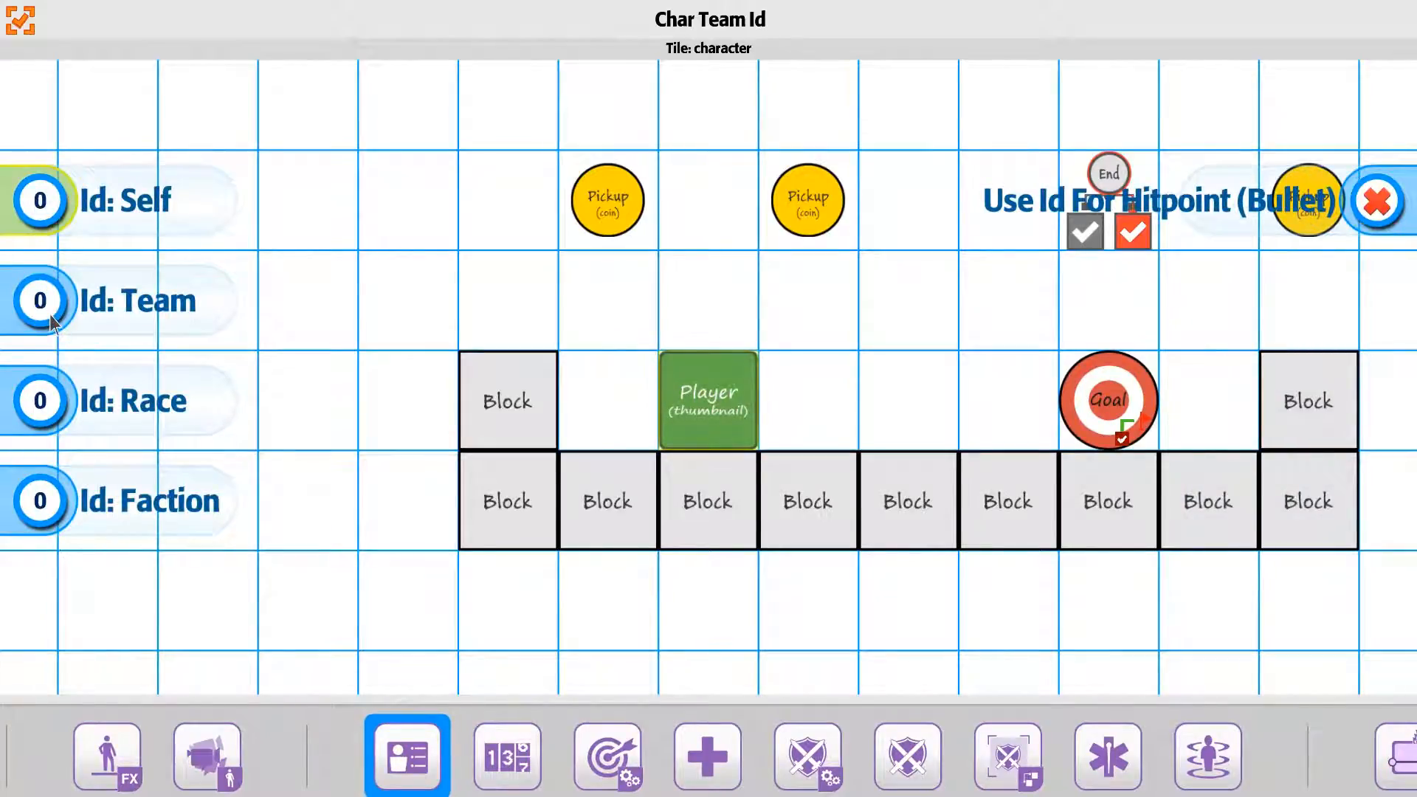
pyautogui.click(607, 757)
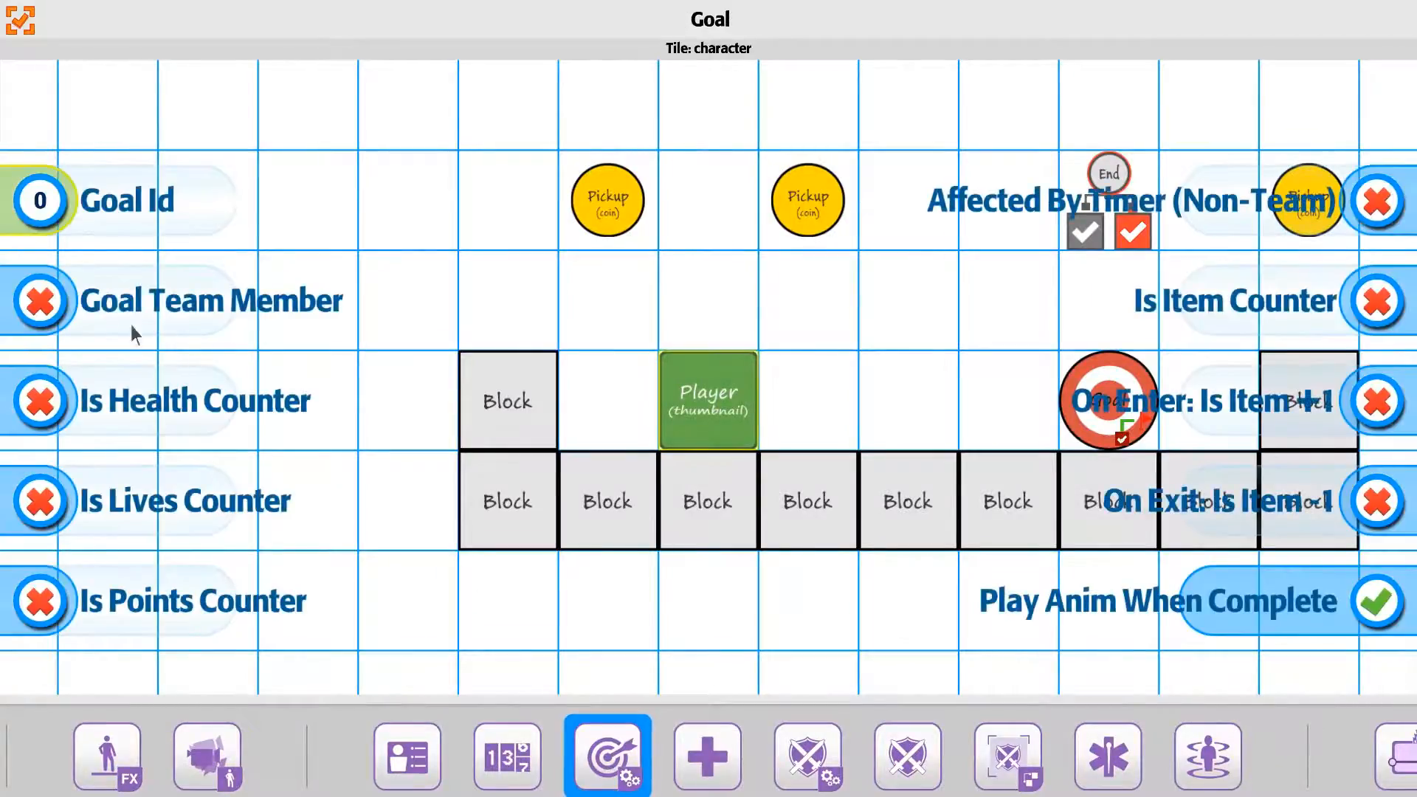
pyautogui.click(133, 324)
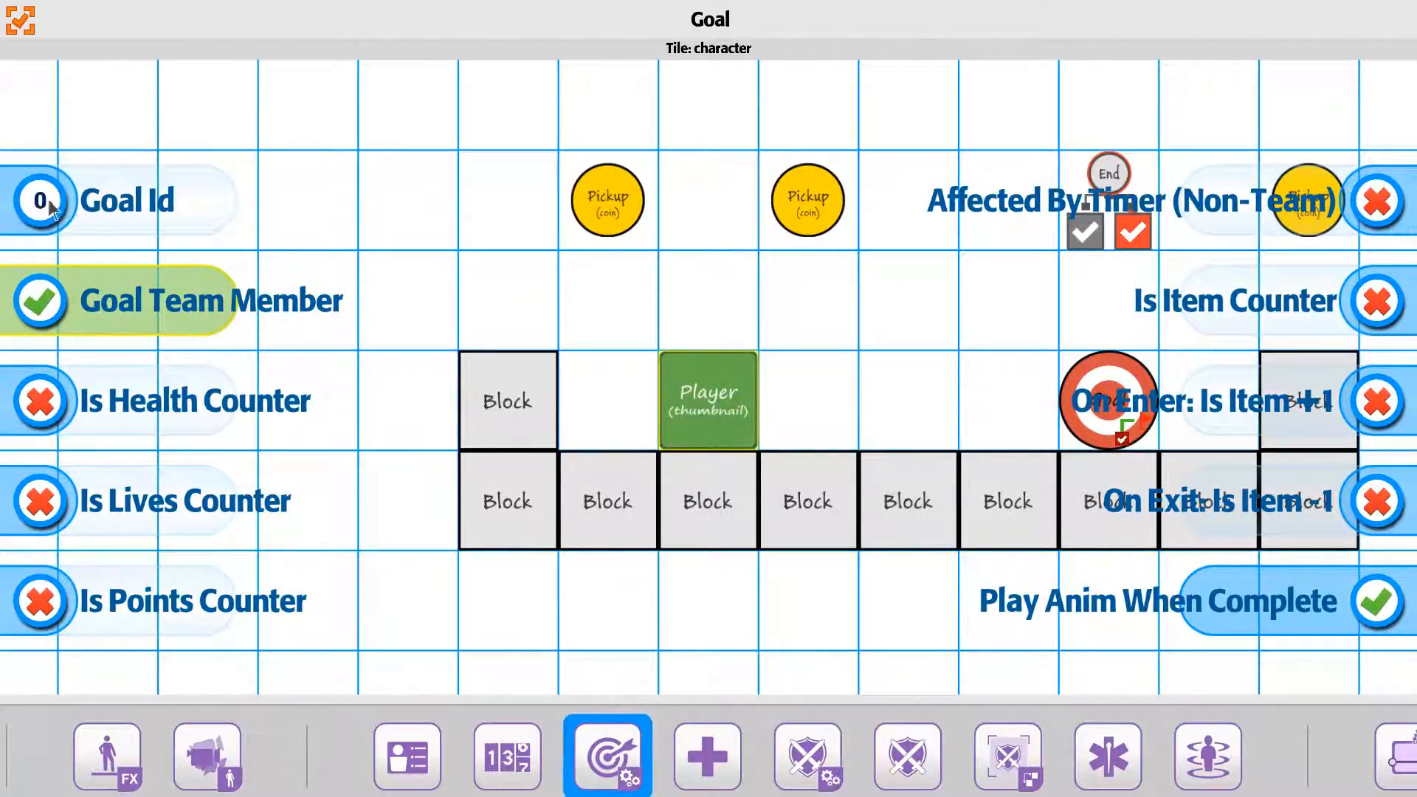
# - Enable Is Item Counter in the player's goal settings and return to the level
pyautogui.click(1162, 304)
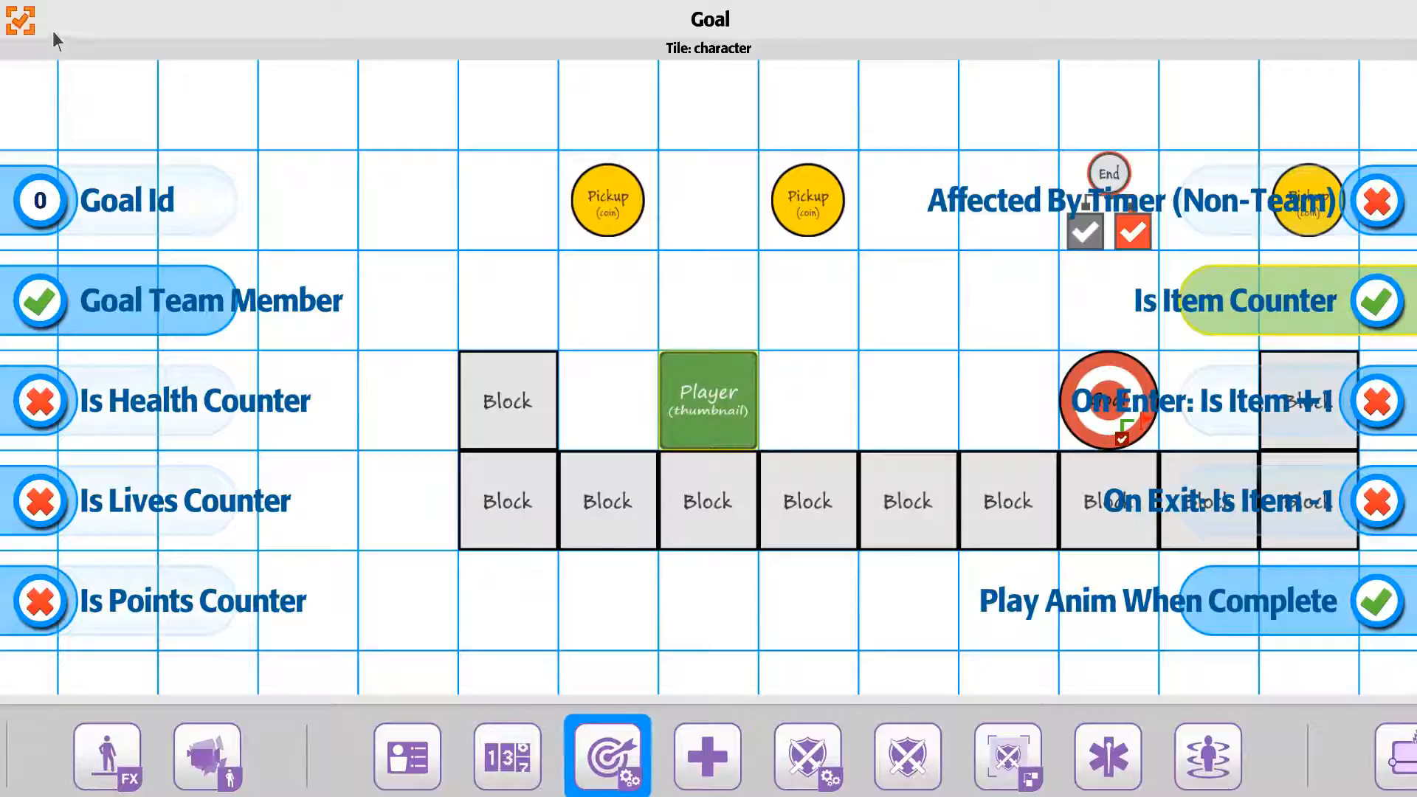
pyautogui.click(20, 22)
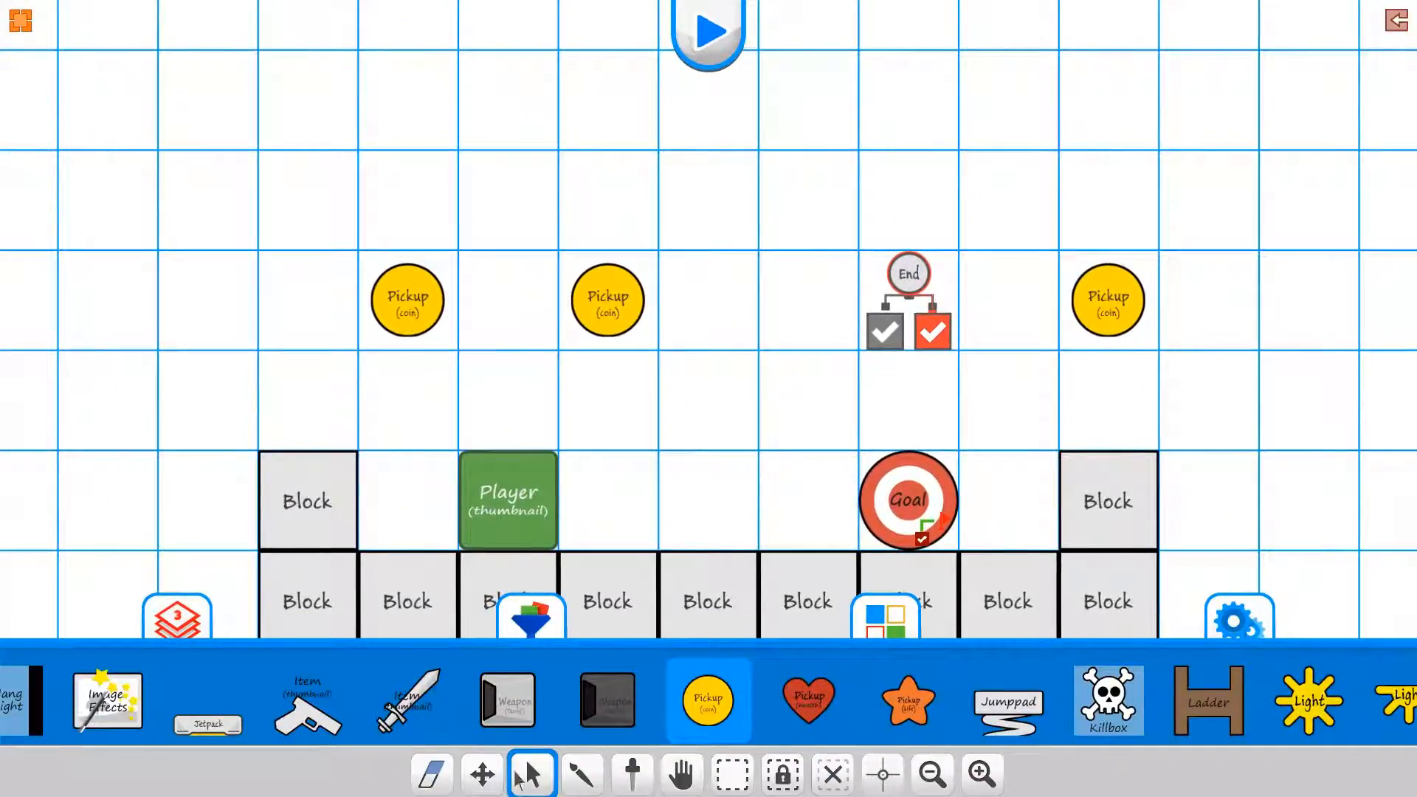
pyautogui.click(519, 493)
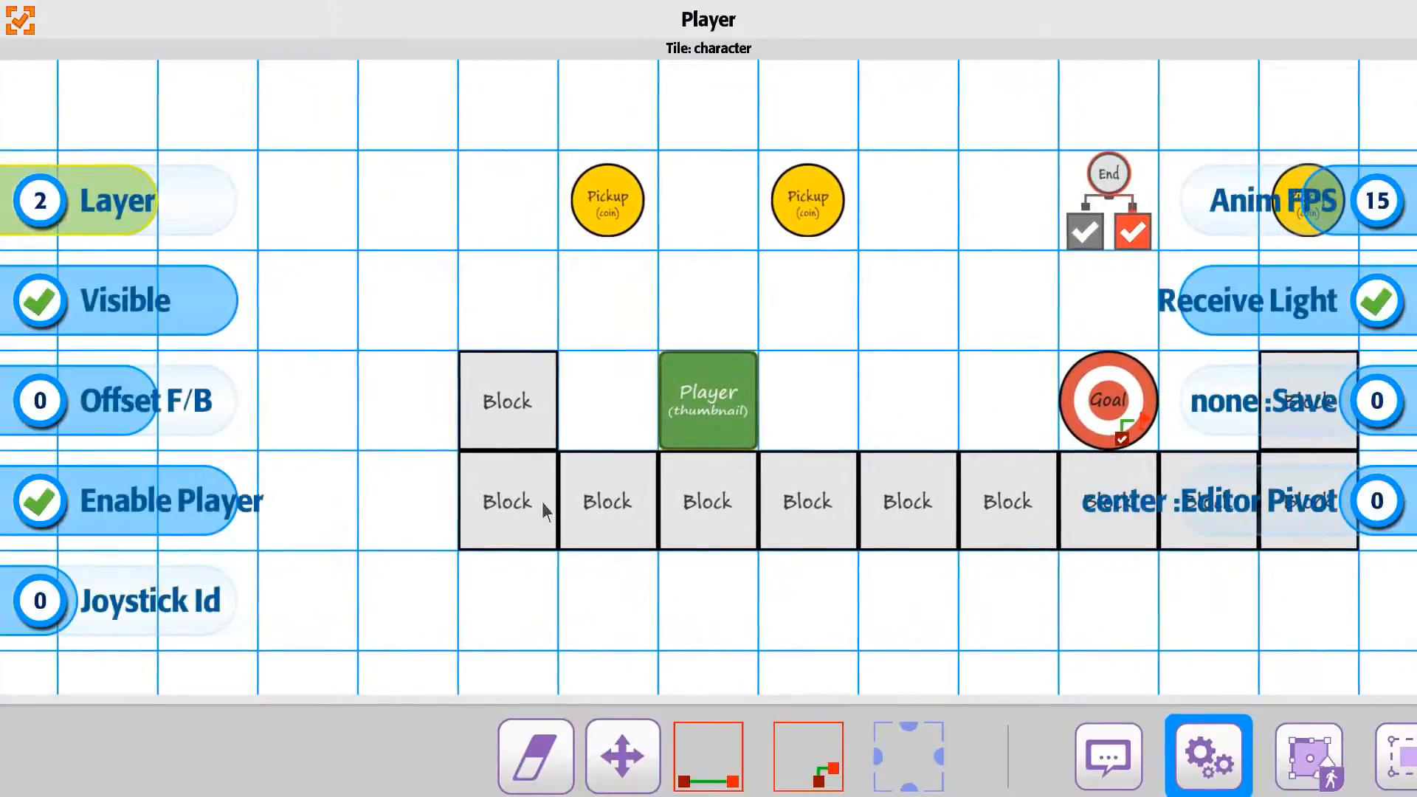
pyautogui.click(19, 22)
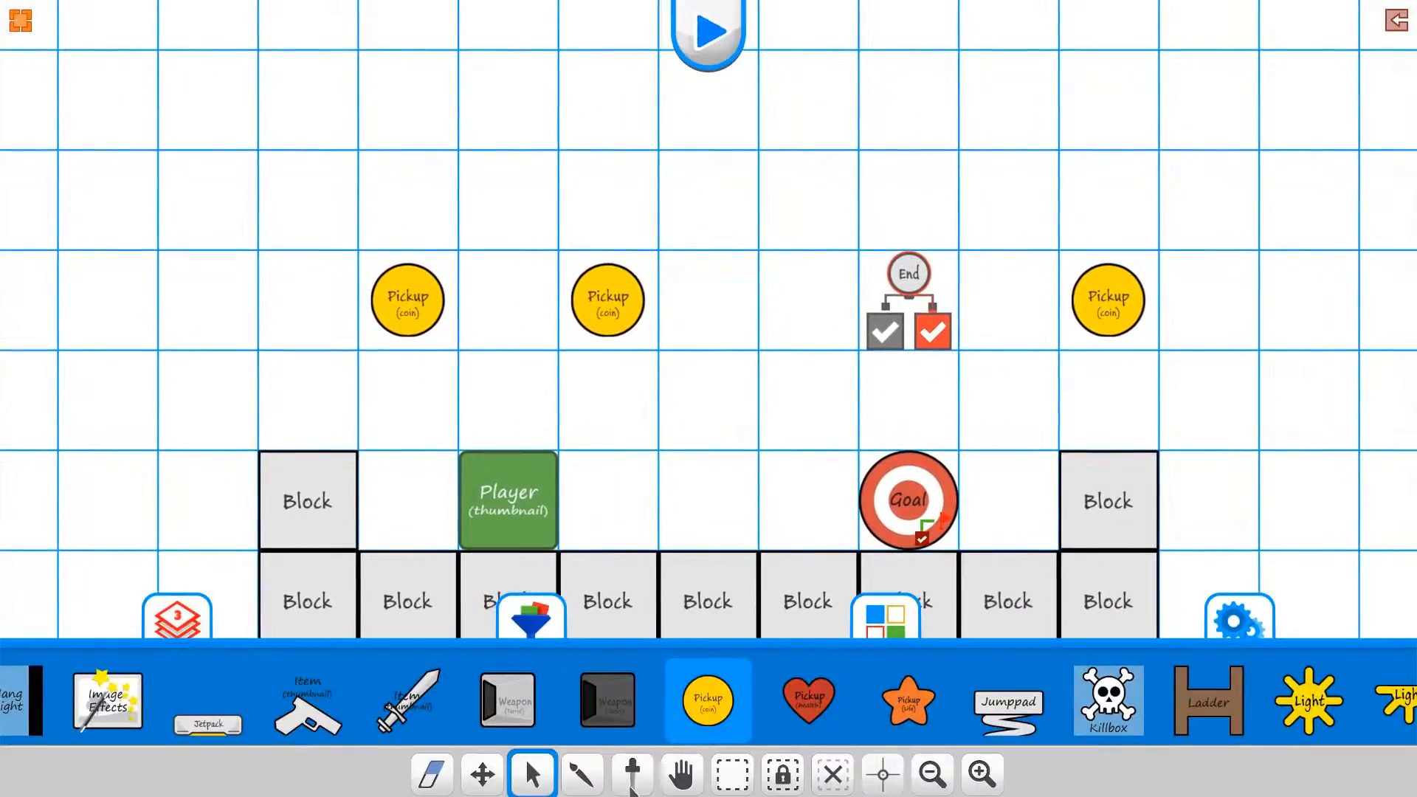
# - Clone the configured player and place a copy on the raised block beyond the goal, under the last coin pickup
pyautogui.click(632, 774)
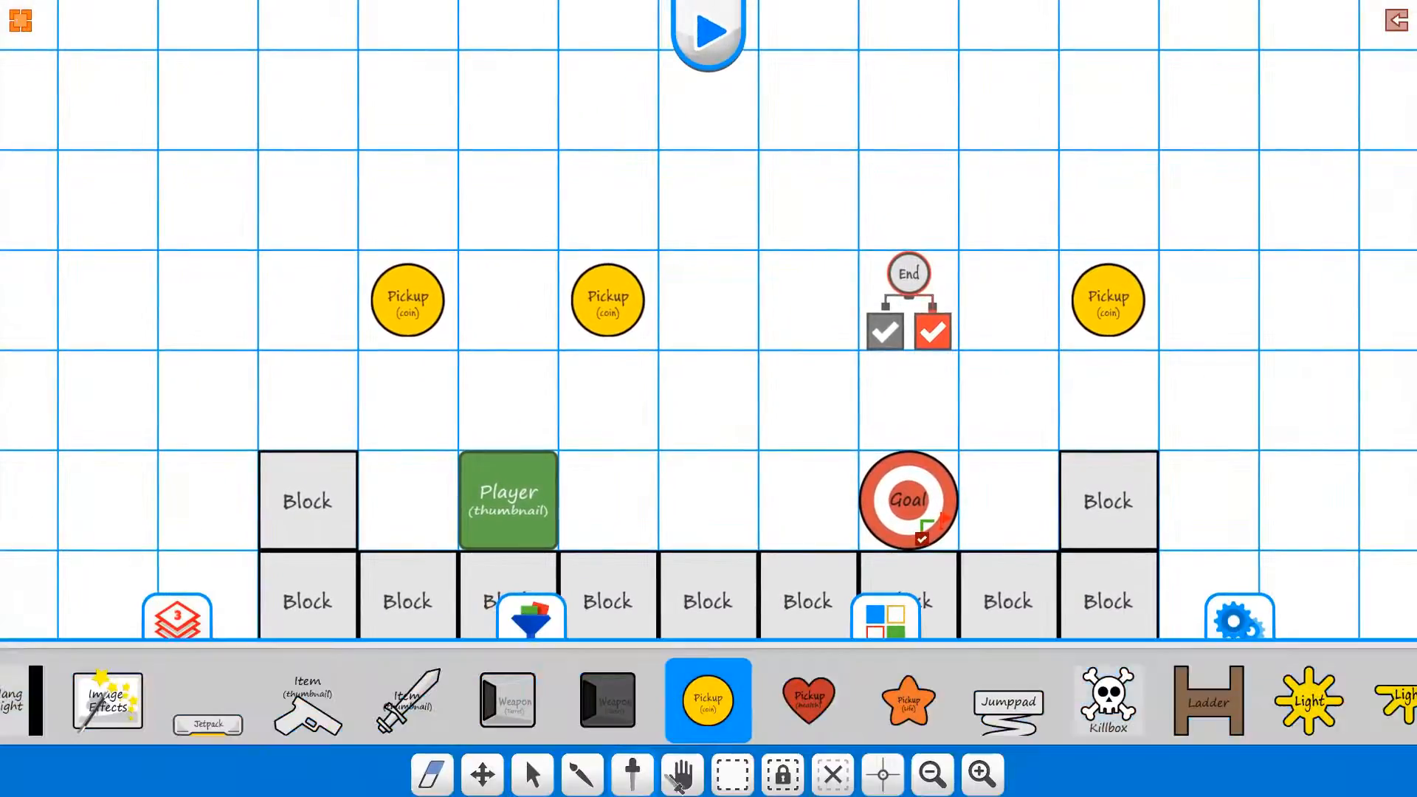
pyautogui.click(1148, 424)
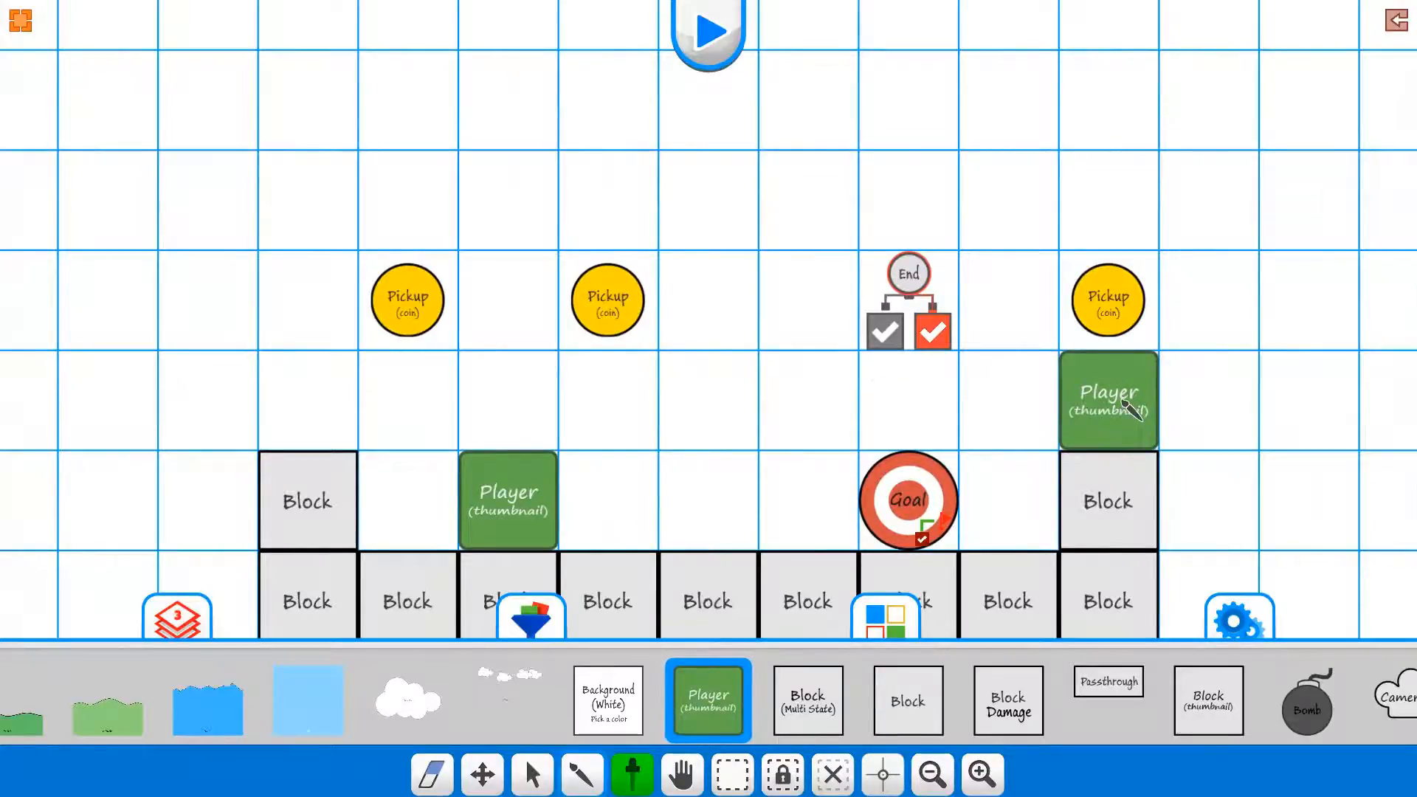
# - Examine the Id: Team value in the cloned player's Char Team Id settings
pyautogui.click(1129, 408)
pyautogui.moveTo(597, 753); pyautogui.dragTo(369, 745)
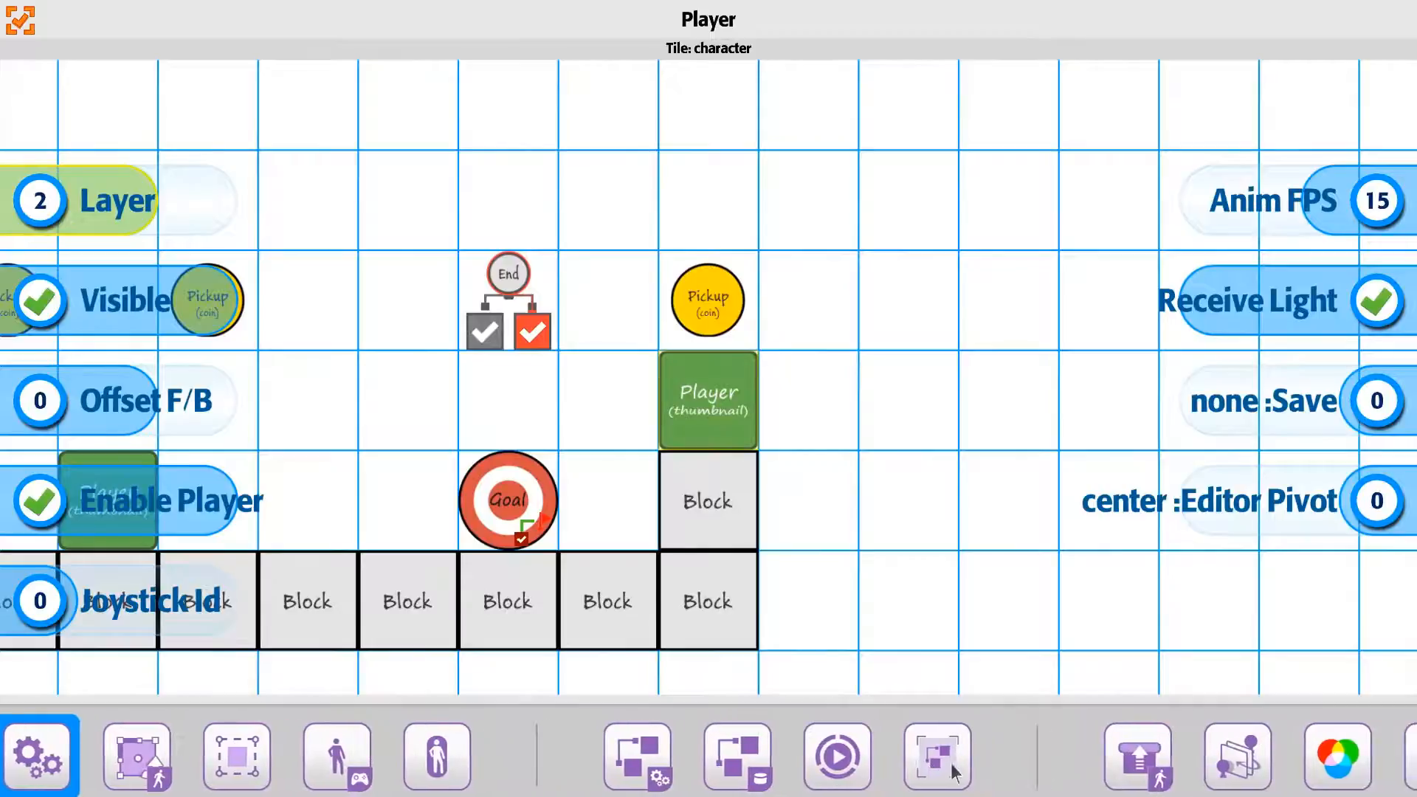
pyautogui.moveTo(950, 766); pyautogui.dragTo(2, 702)
pyautogui.click(194, 755)
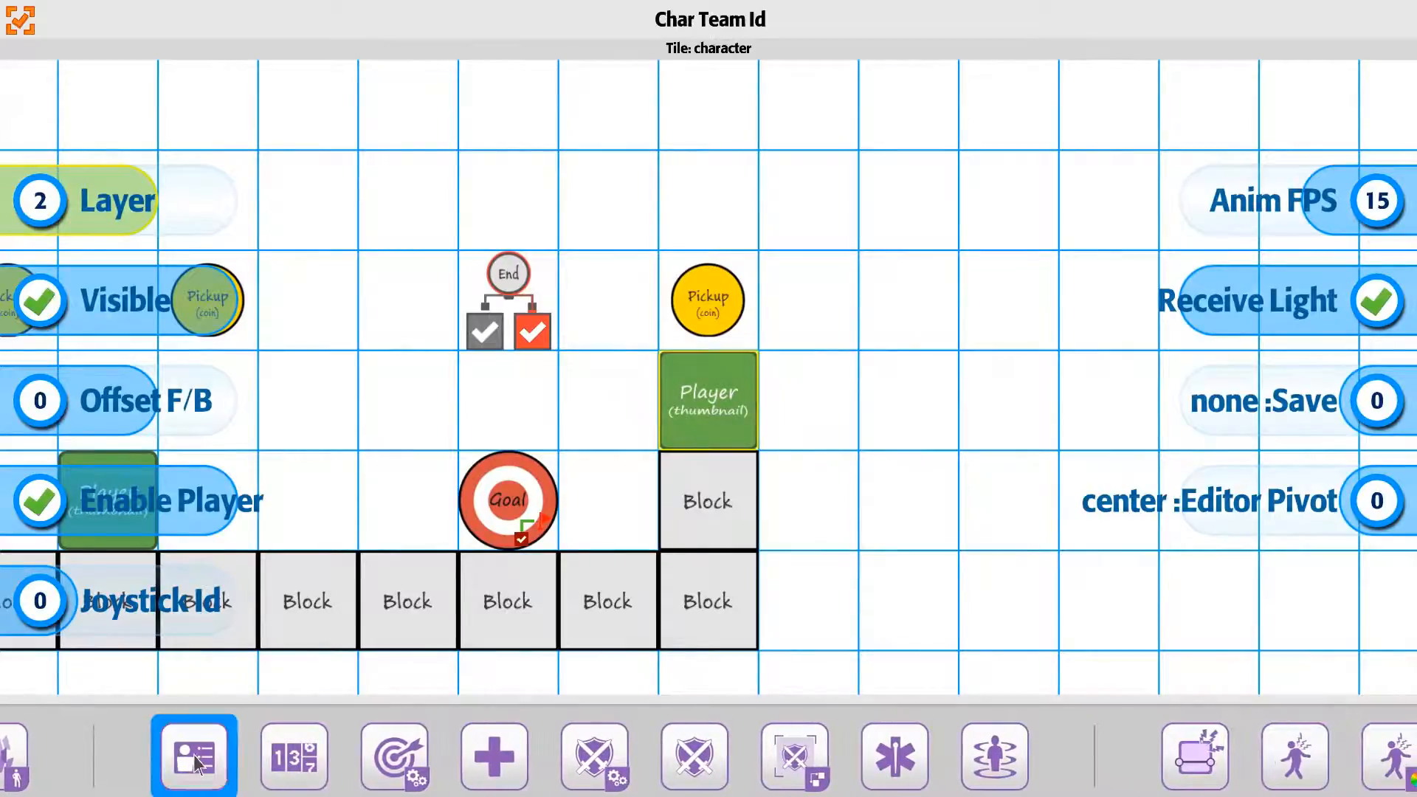
pyautogui.moveTo(42, 299); pyautogui.dragTo(237, 294)
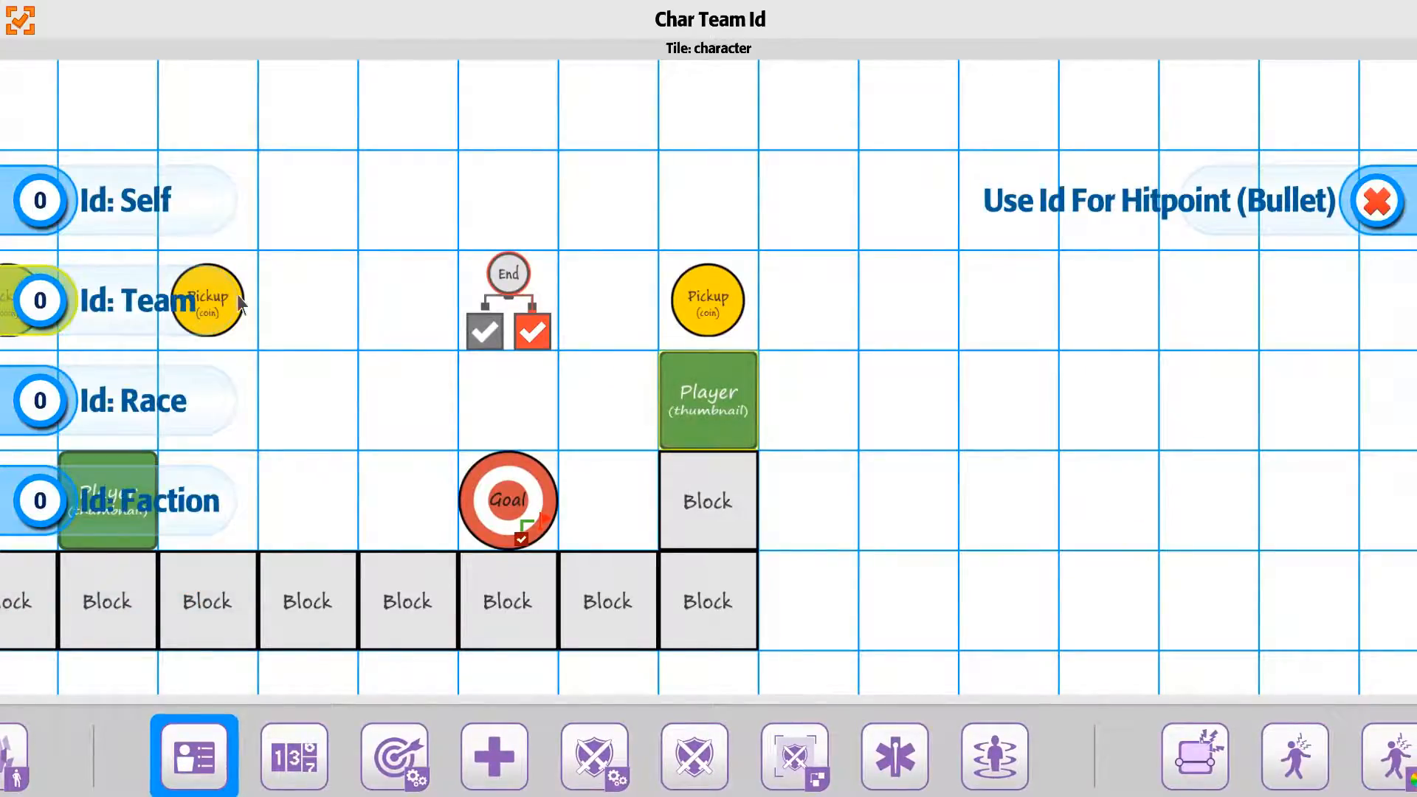
pyautogui.click(22, 24)
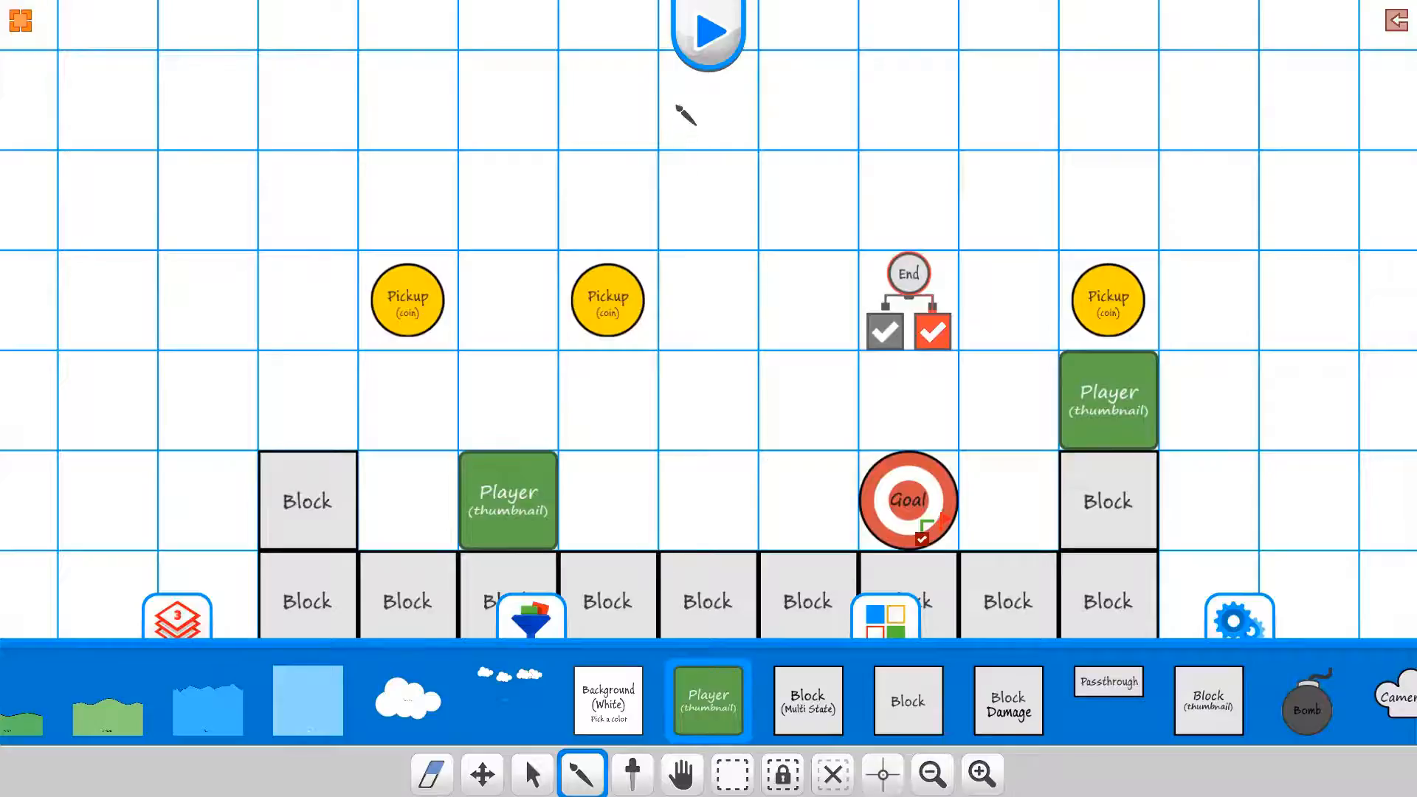
# - Start a test play of the level with both players
pyautogui.click(719, 48)
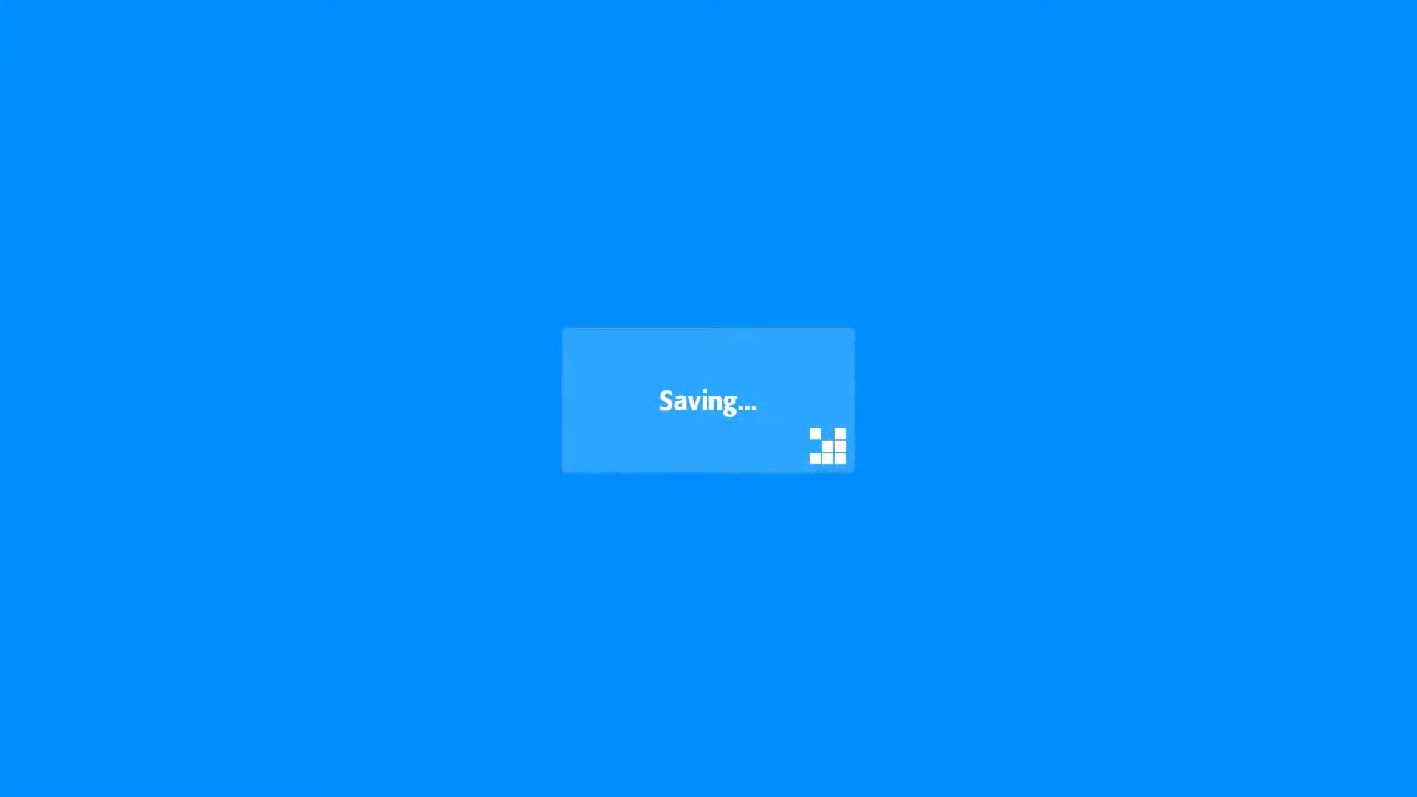